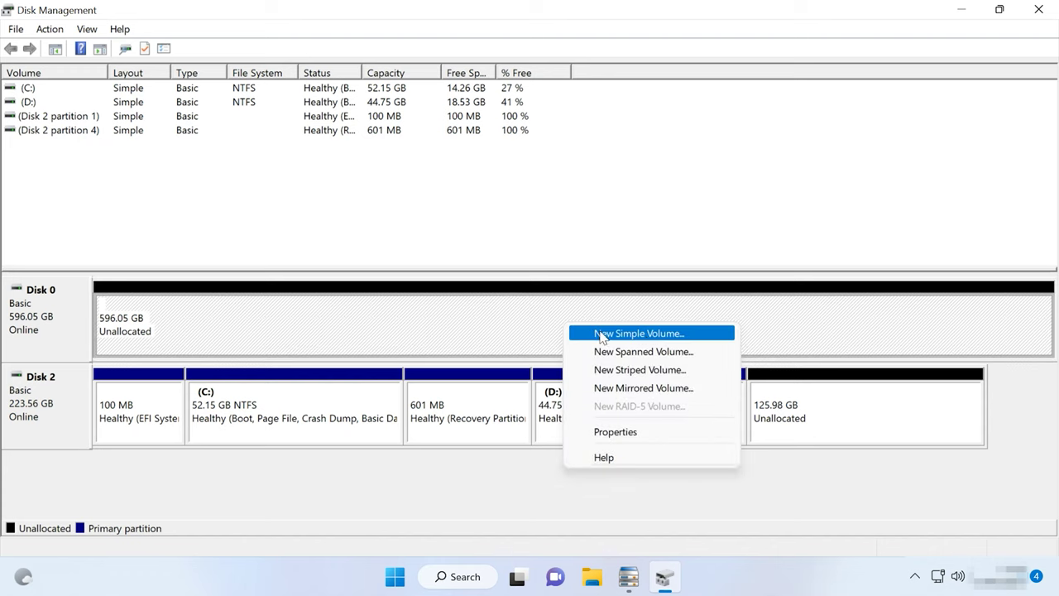
Create a simple NTFS volume labelled mobius on Disk 0's unallocated space, with drive letter E and quick format
{"action": "left_click", "coordinate": [646, 342]}
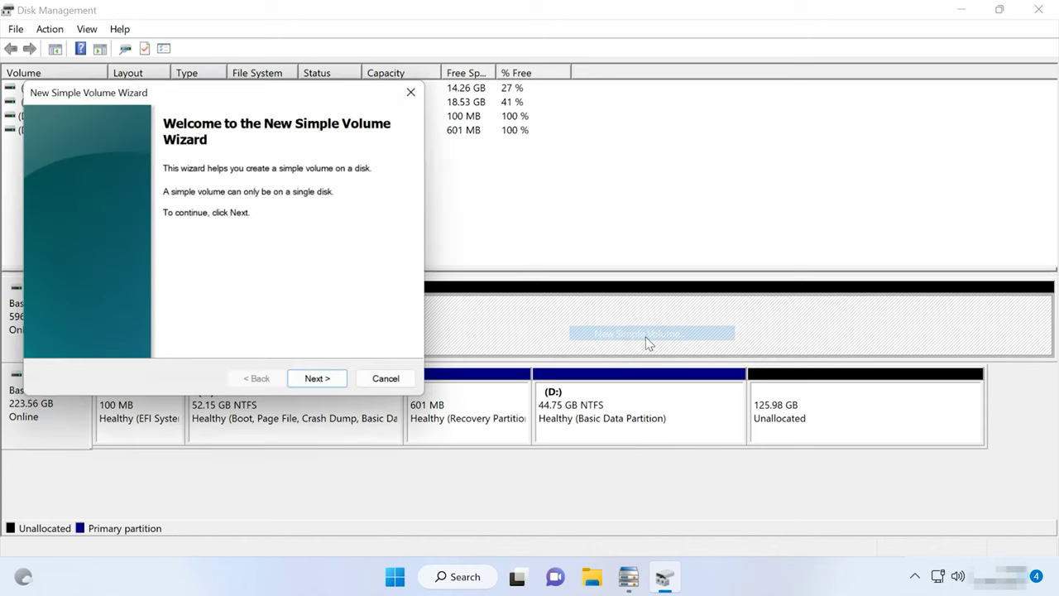
{"action": "left_click", "coordinate": [322, 385]}
{"action": "left_click", "coordinate": [322, 386]}
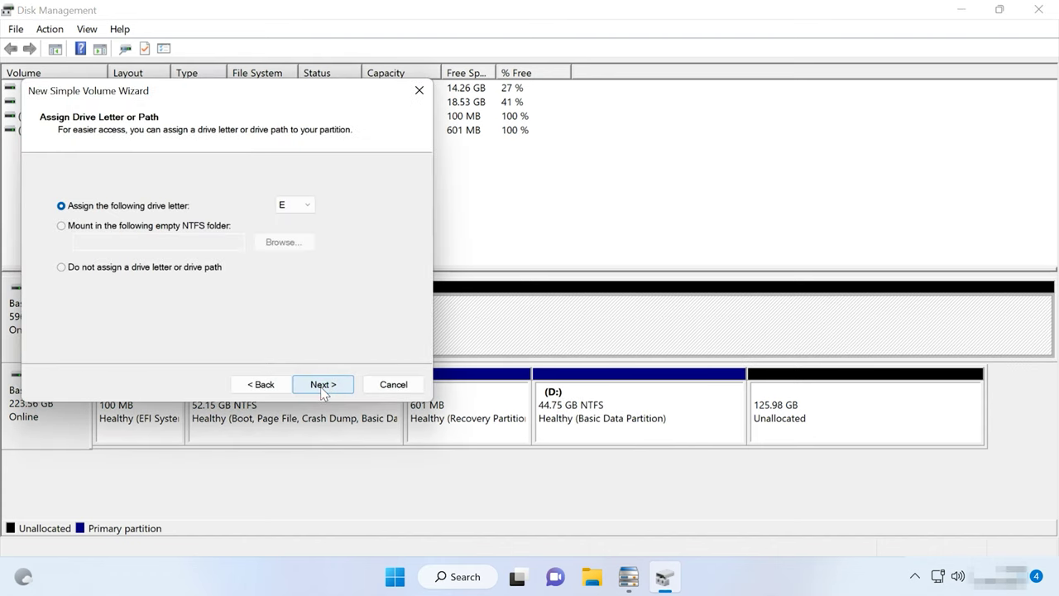
{"action": "left_click", "coordinate": [321, 385]}
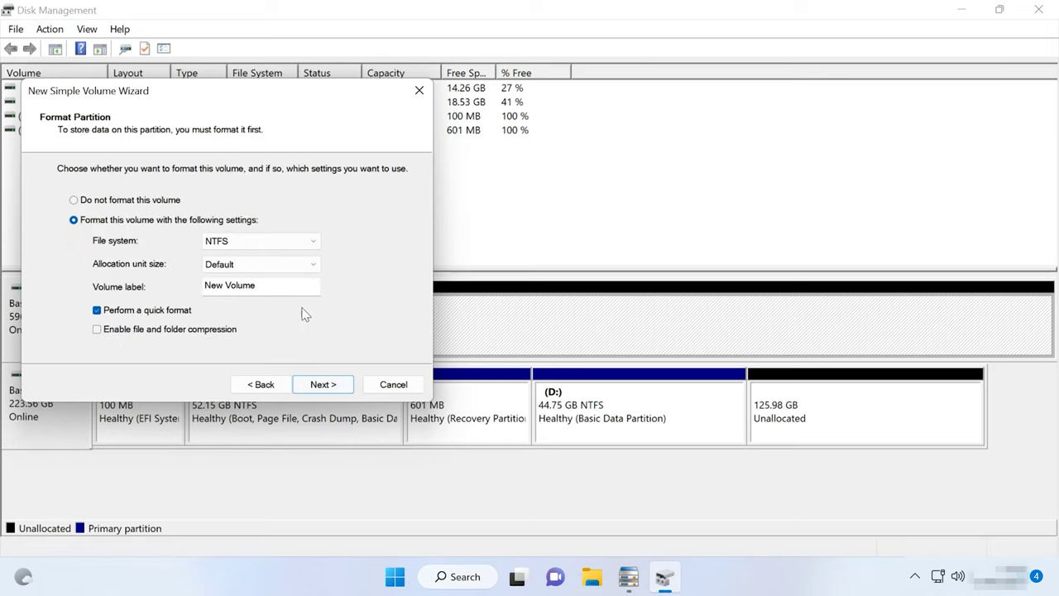
{"action": "left_click_drag", "start_coordinate": [272, 284], "coordinate": [130, 286]}
{"action": "type", "text": "mobius"}
{"action": "left_click", "coordinate": [327, 388]}
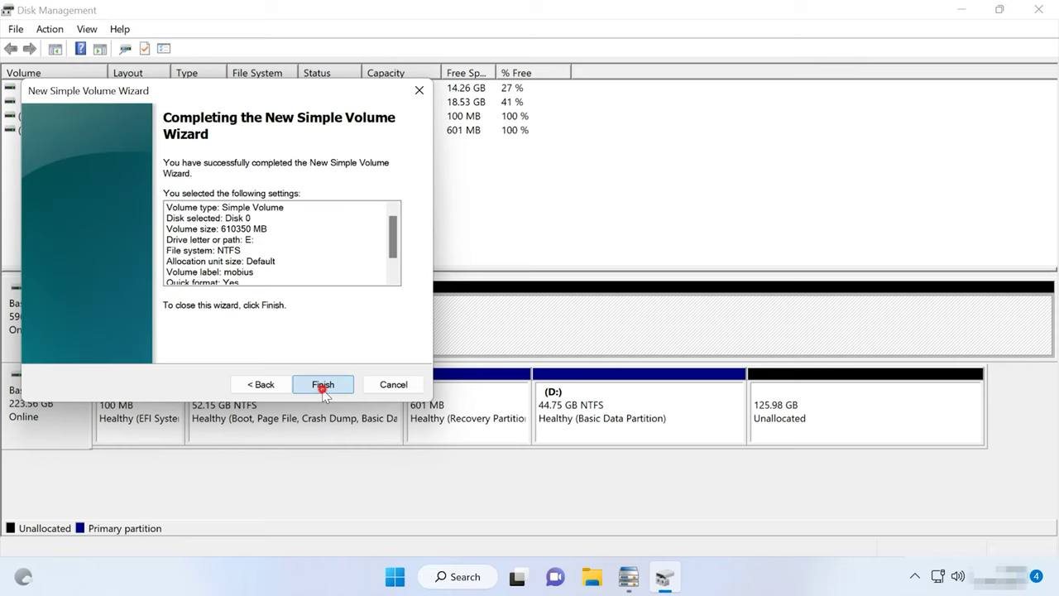
{"action": "left_click", "coordinate": [322, 384]}
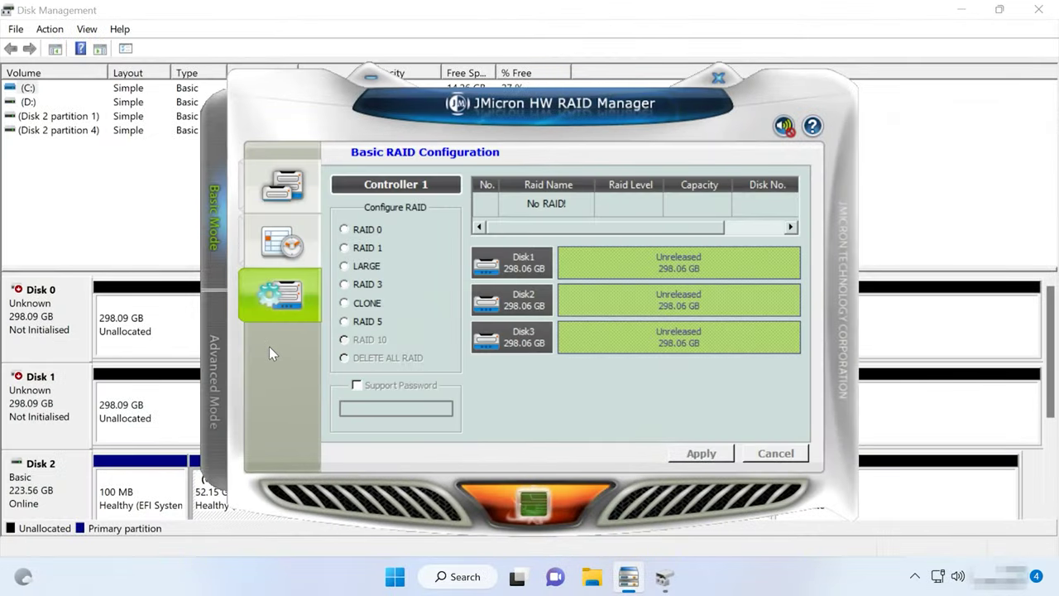
Select RAID 5 in the basic RAID configuration of JMicron HW RAID Manager
{"action": "left_click", "coordinate": [360, 321]}
{"action": "left_click", "coordinate": [345, 321]}
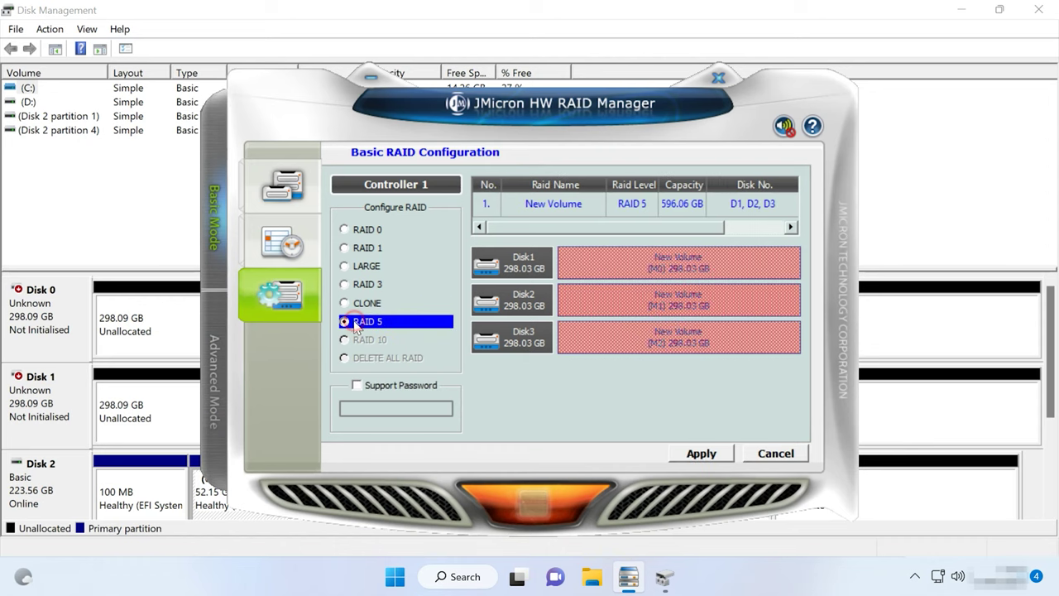
Switch to the advanced RAID configuration and choose RAID 5 as the type of RAID to create
{"action": "left_click", "coordinate": [219, 357]}
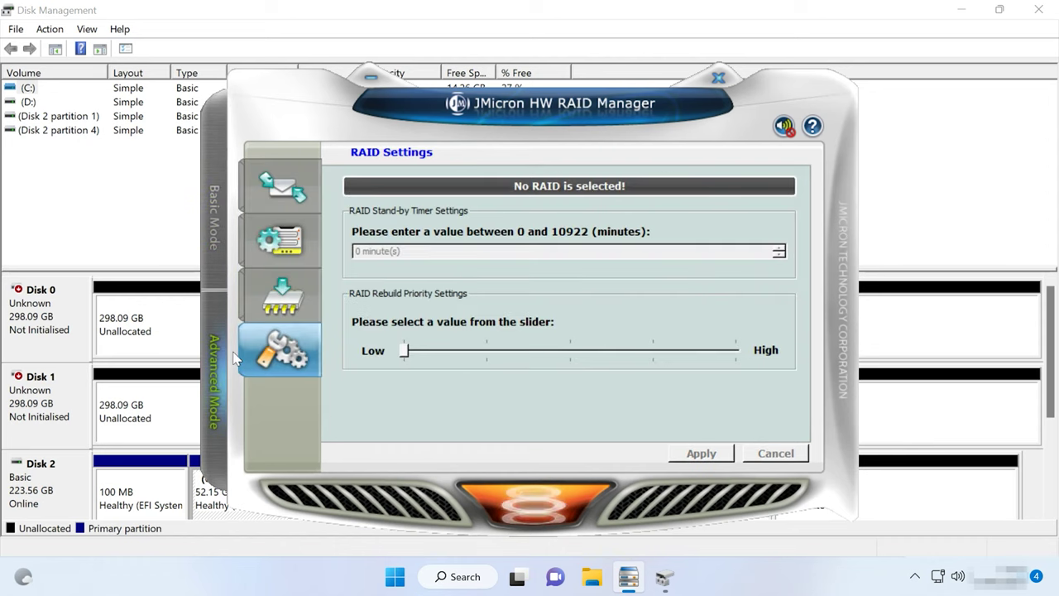
{"action": "left_click", "coordinate": [286, 238]}
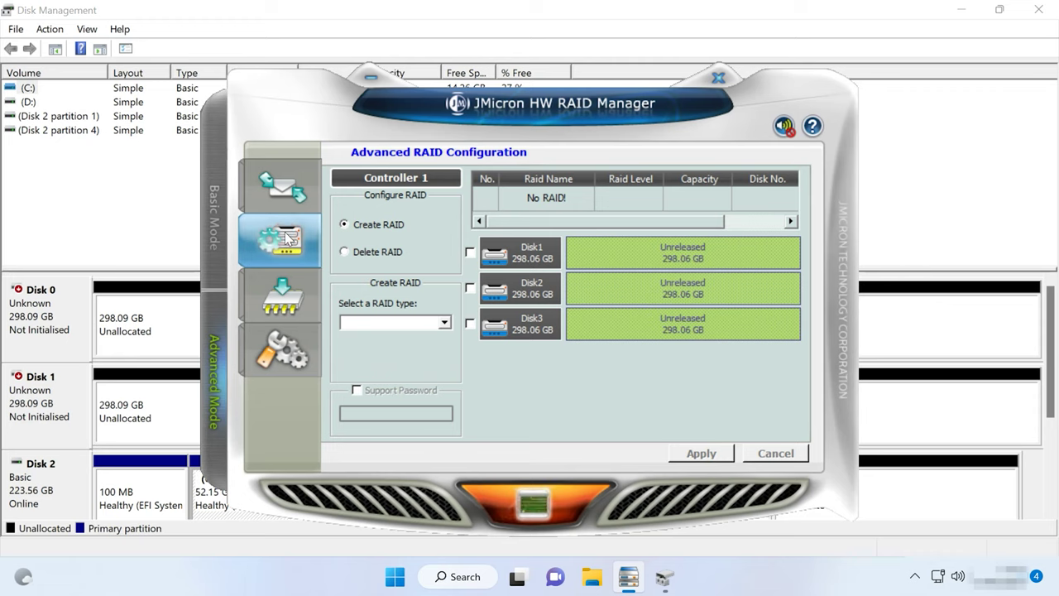
{"action": "left_click", "coordinate": [377, 232]}
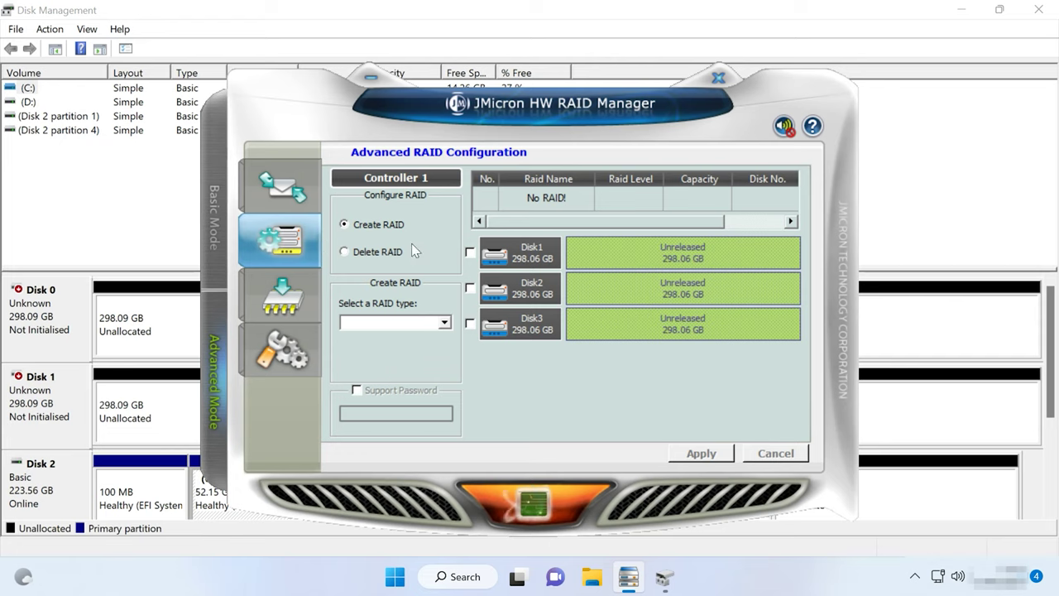
{"action": "left_click", "coordinate": [443, 324]}
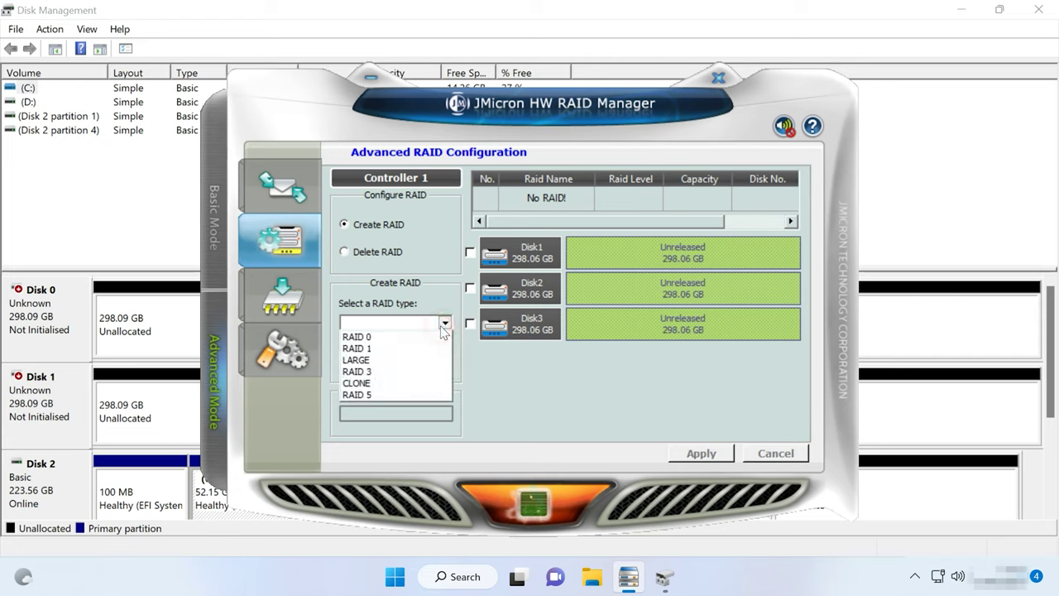
{"action": "left_click", "coordinate": [375, 396]}
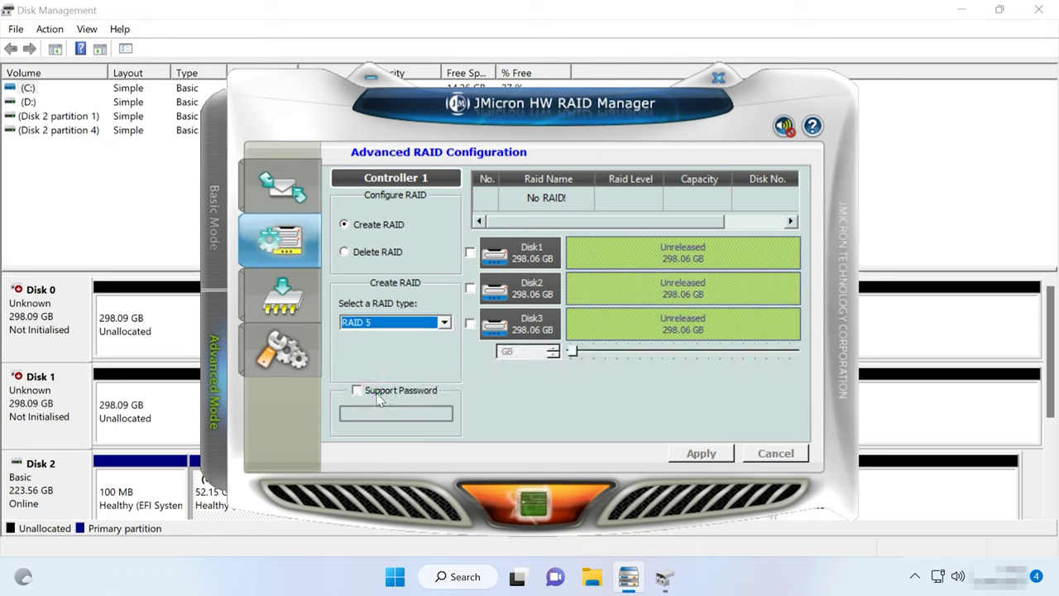
Add Disk1, Disk2 and Disk3 to the RAID 5 array and create it, accepting the deletion of existing data
{"action": "left_click", "coordinate": [470, 253]}
{"action": "left_click", "coordinate": [470, 287]}
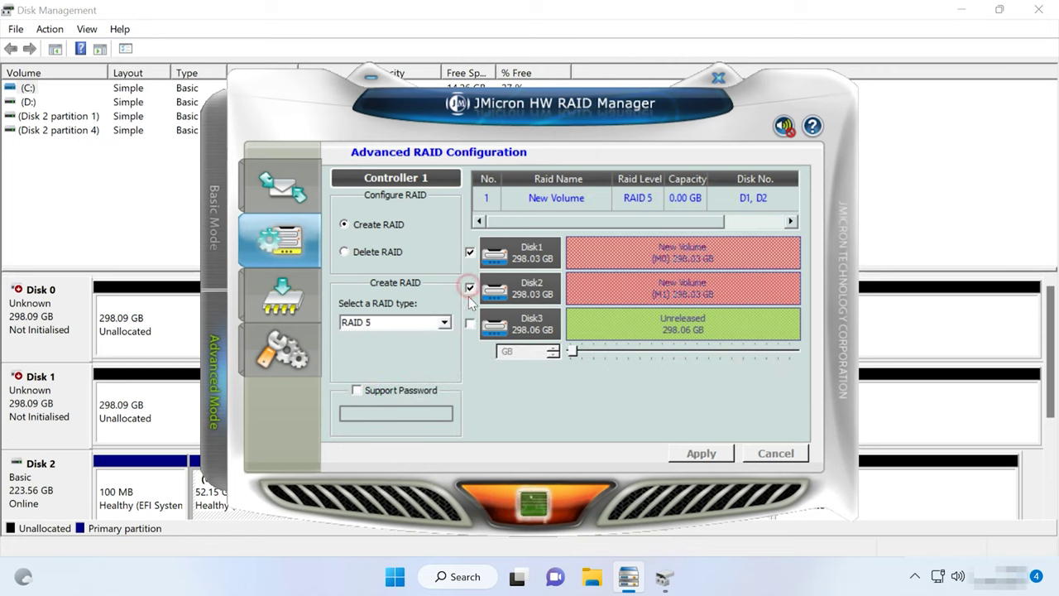
{"action": "left_click", "coordinate": [470, 324]}
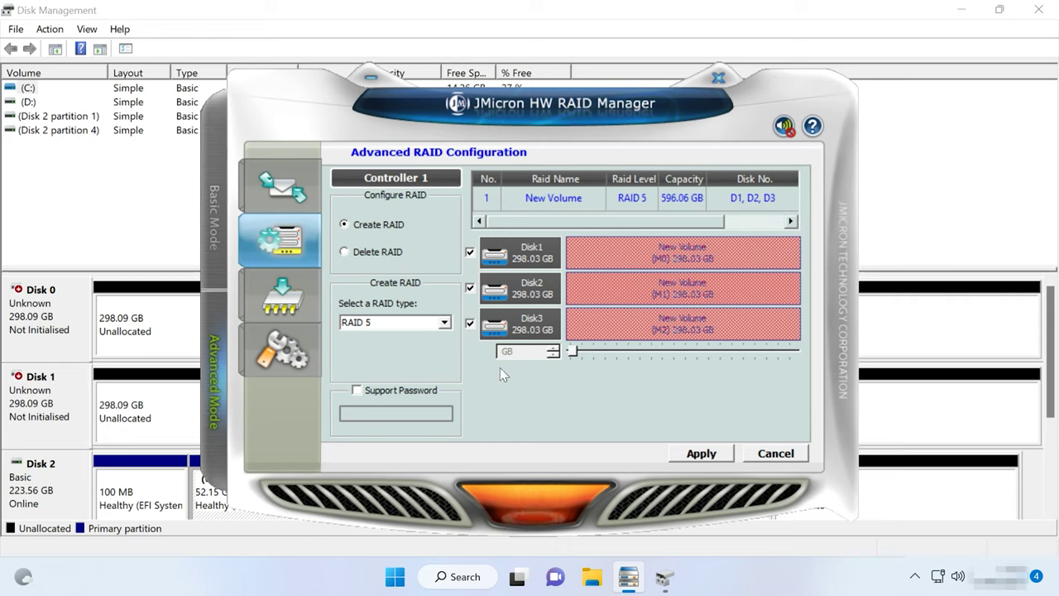
{"action": "left_click", "coordinate": [699, 459]}
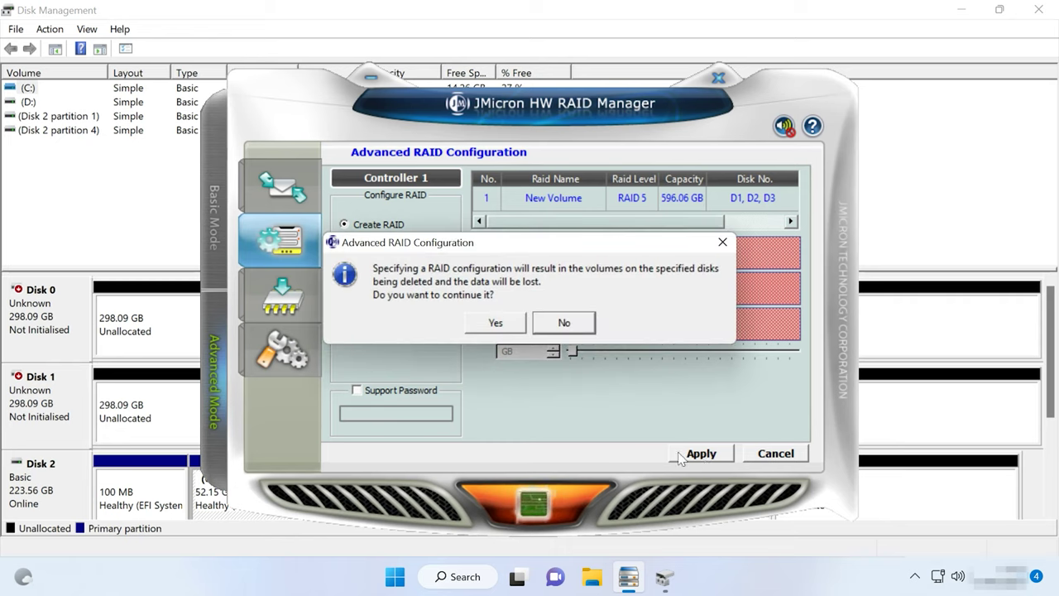
{"action": "left_click", "coordinate": [501, 327]}
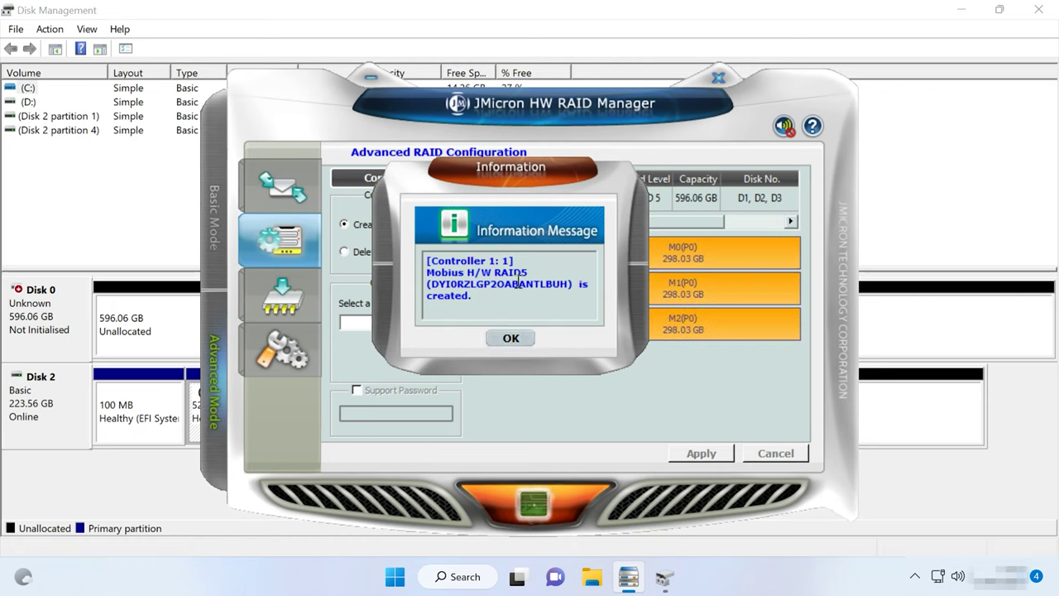
{"action": "left_click", "coordinate": [500, 338]}
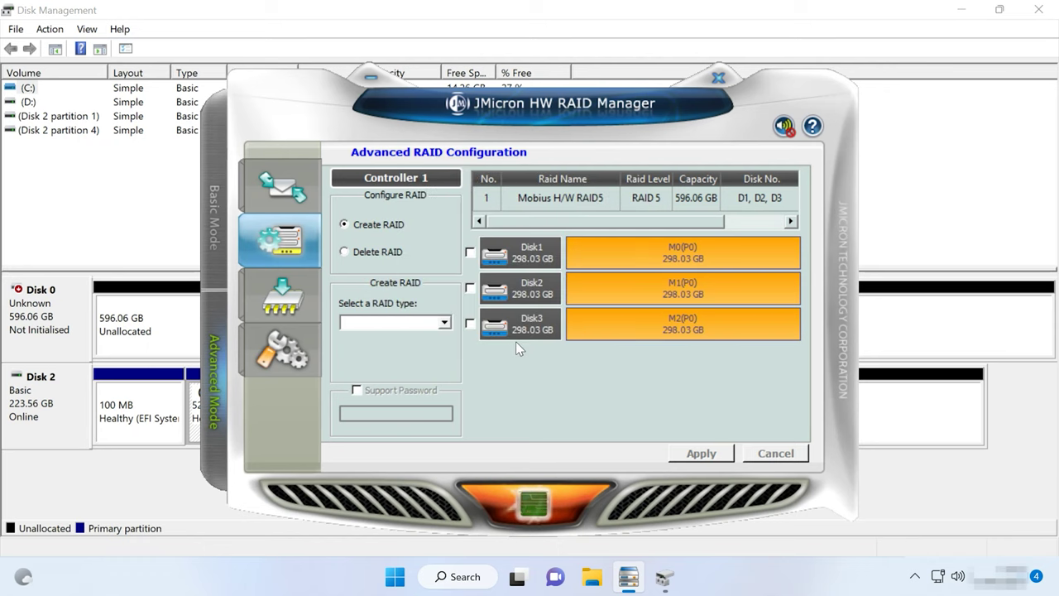
Switch to Disk Management and initialise Disk 0 with the GPT partition style
{"action": "left_click", "coordinate": [143, 325]}
{"action": "right_click", "coordinate": [198, 327]}
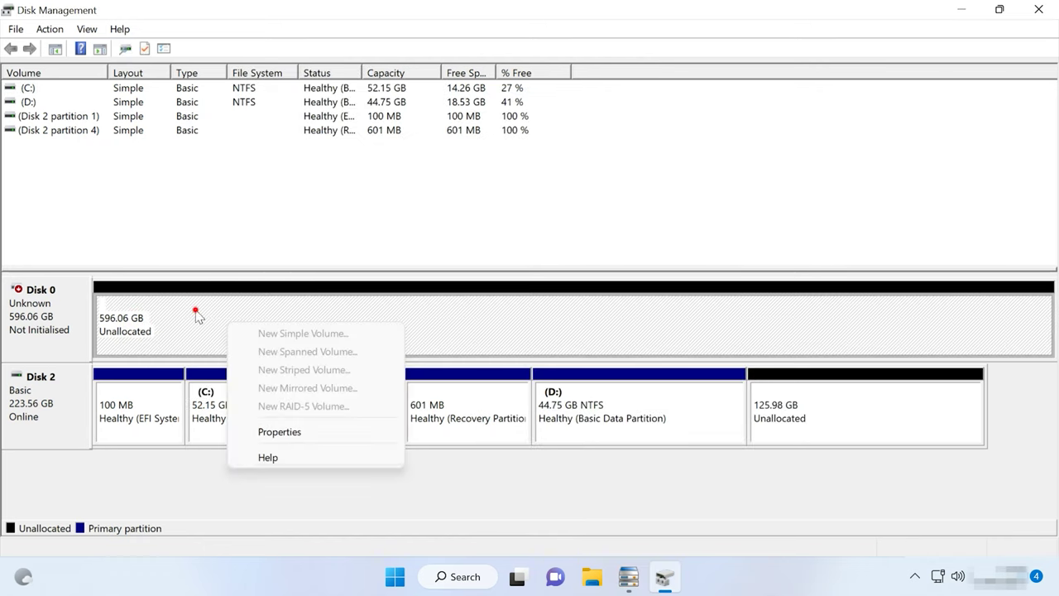
{"action": "left_click", "coordinate": [199, 315]}
{"action": "right_click", "coordinate": [33, 316]}
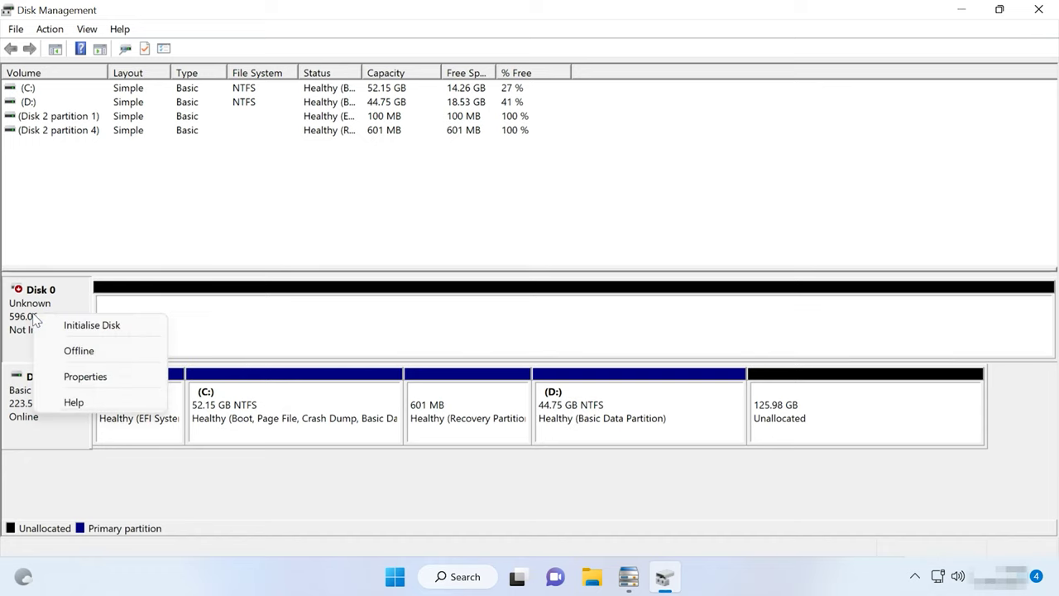
{"action": "left_click", "coordinate": [113, 329]}
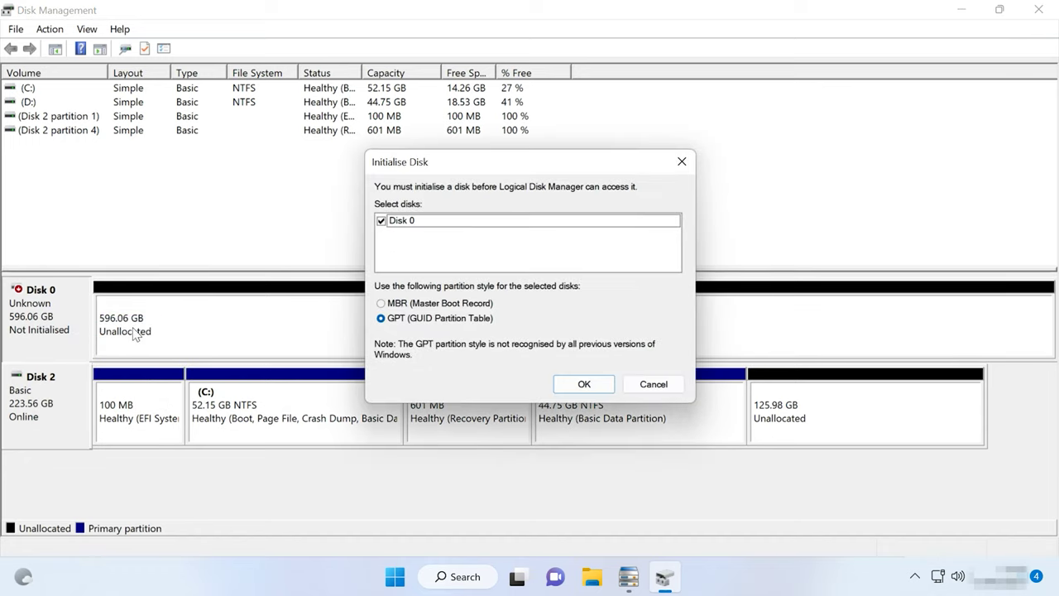
{"action": "left_click", "coordinate": [584, 384]}
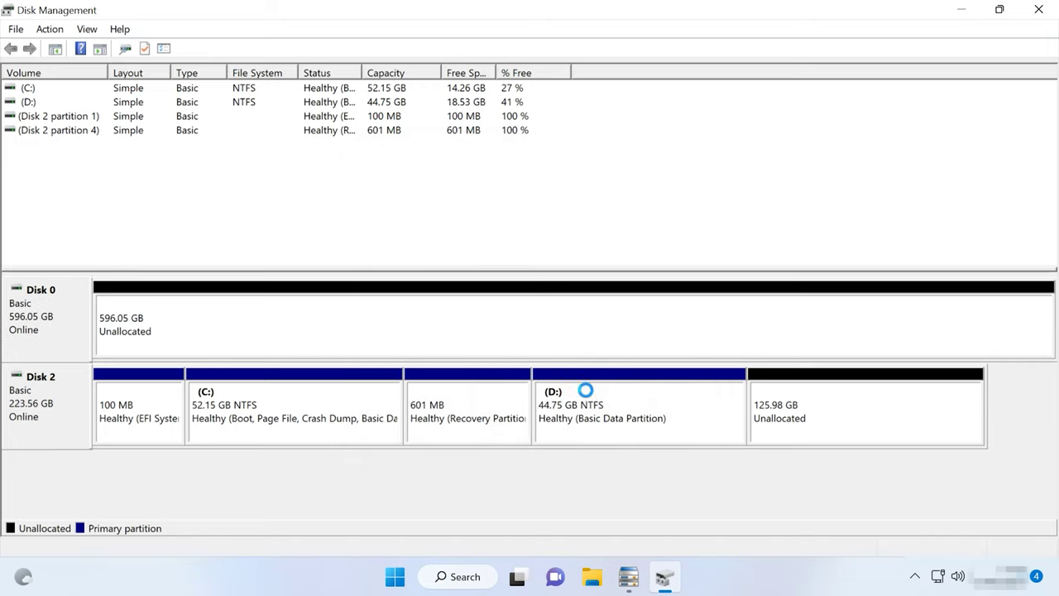
Create a 610350 MB simple volume on Disk 0 with drive letter E, NTFS and the label mobius
{"action": "right_click", "coordinate": [564, 327]}
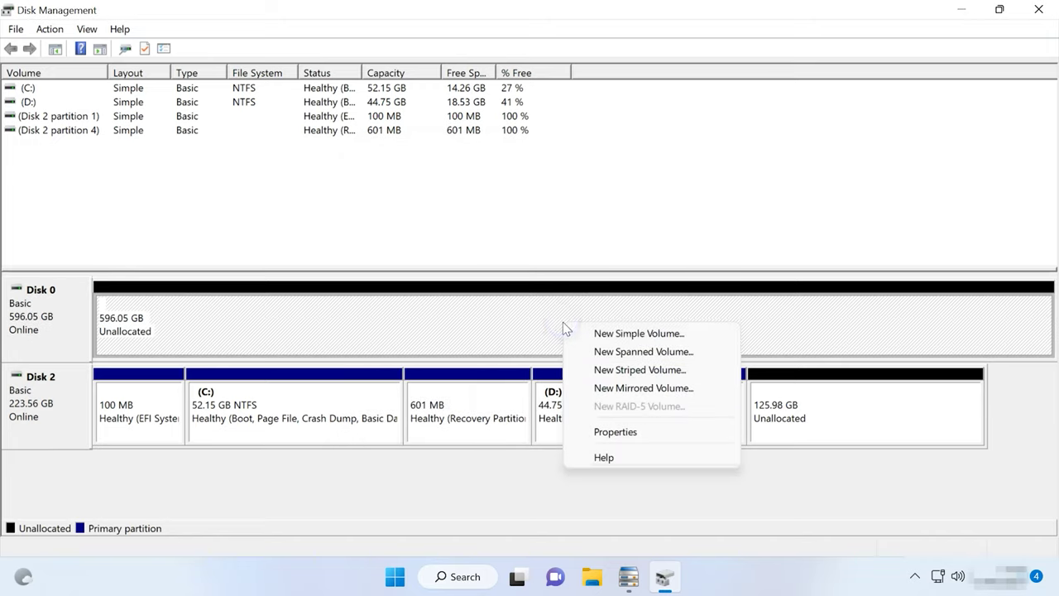
{"action": "left_click", "coordinate": [642, 334]}
{"action": "left_click", "coordinate": [320, 385]}
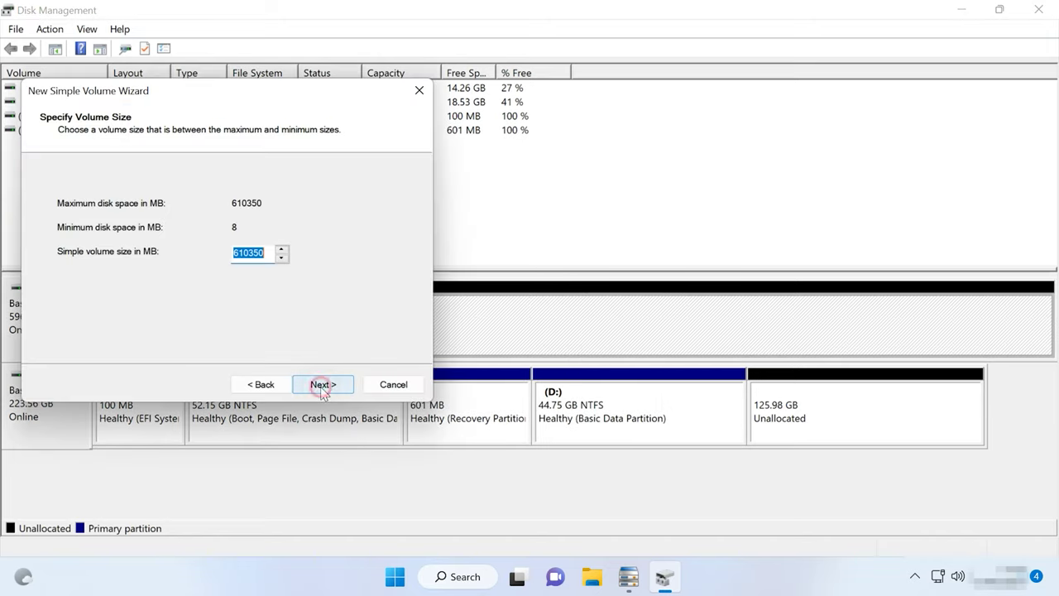
{"action": "left_click", "coordinate": [321, 385]}
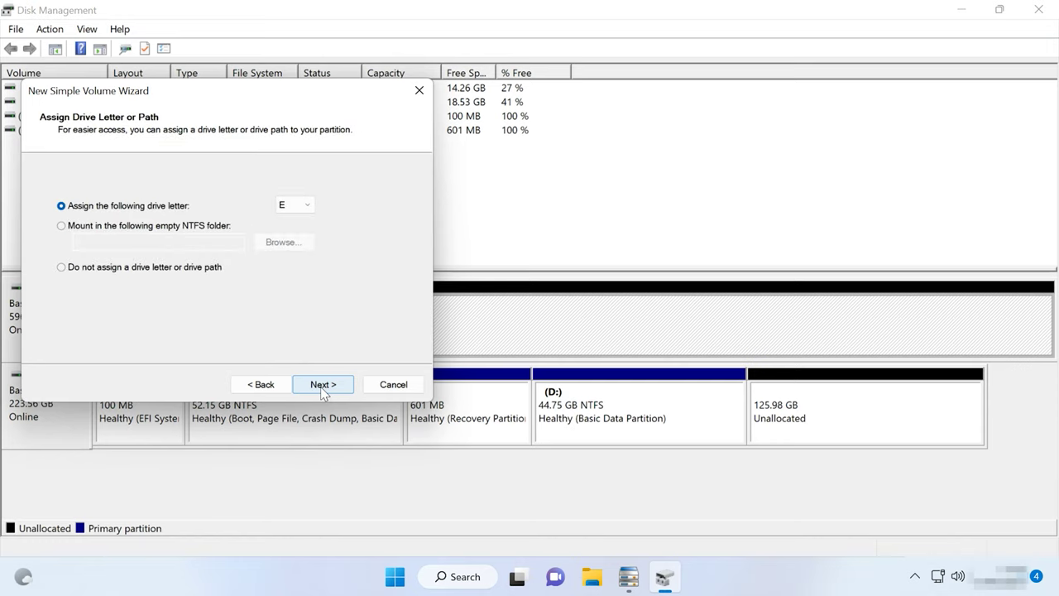
{"action": "left_click", "coordinate": [323, 385]}
{"action": "triple_click", "coordinate": [237, 286]}
{"action": "type", "text": "mobius"}
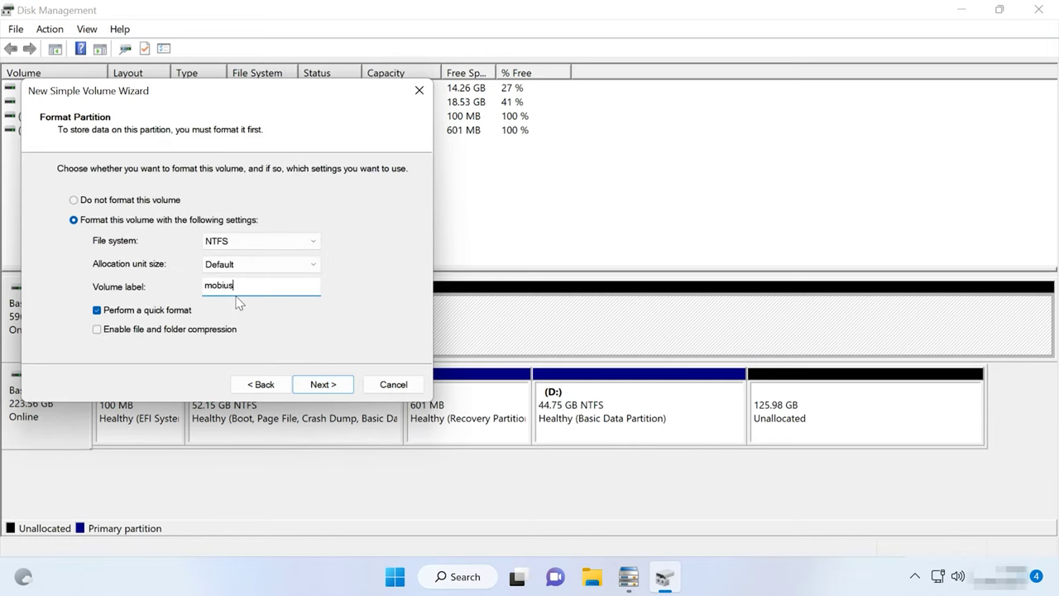
{"action": "left_click", "coordinate": [324, 386]}
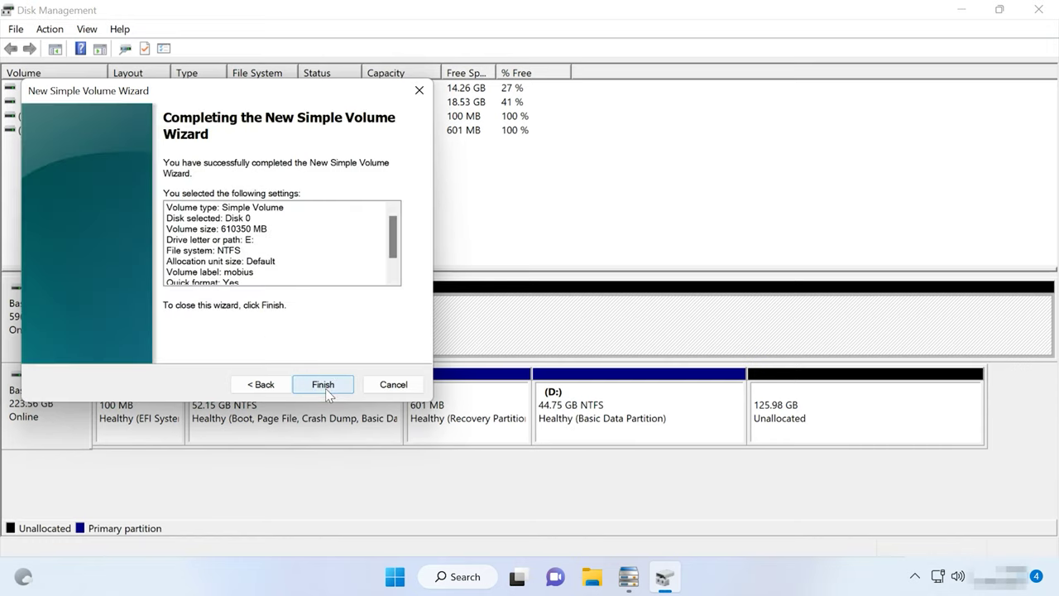
{"action": "left_click", "coordinate": [321, 385]}
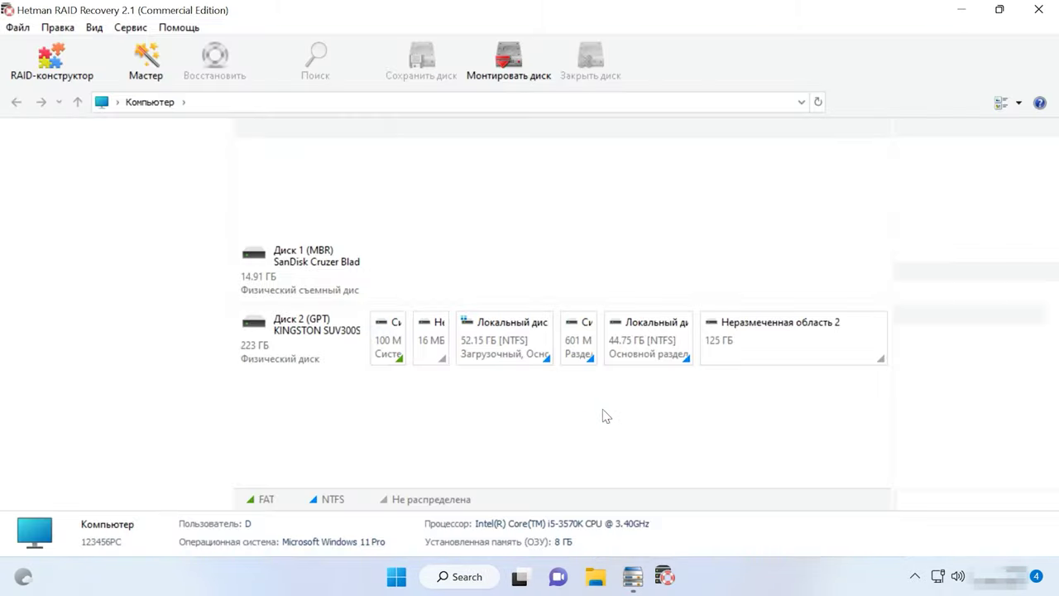
In Hetman RAID Recovery, run a quick scan (Быстрое сканирование) of the mobius (E:) volume and browse the found files
{"action": "left_click", "coordinate": [299, 199]}
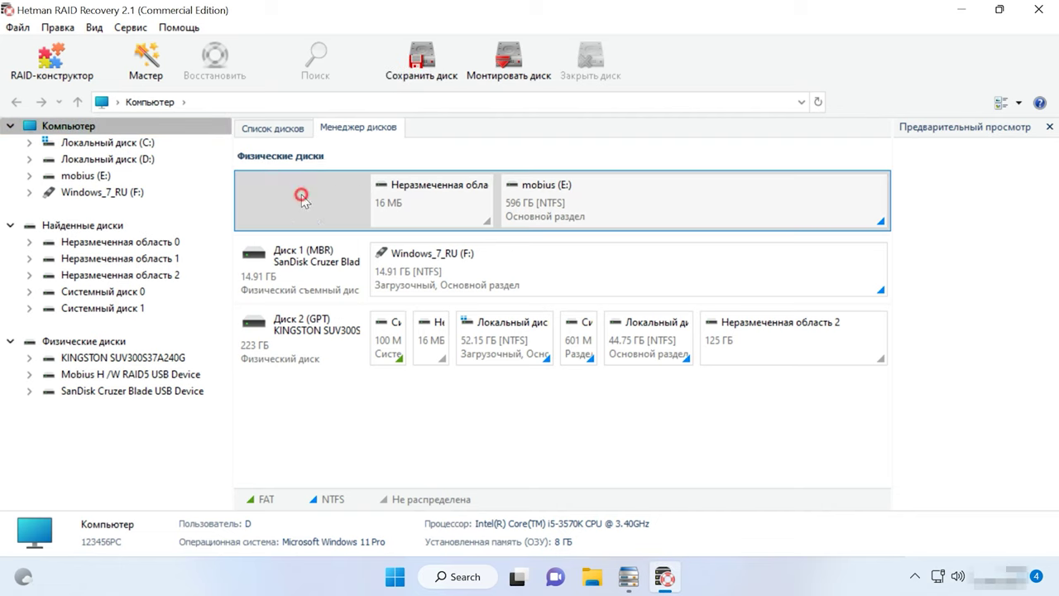
{"action": "left_click", "coordinate": [600, 206]}
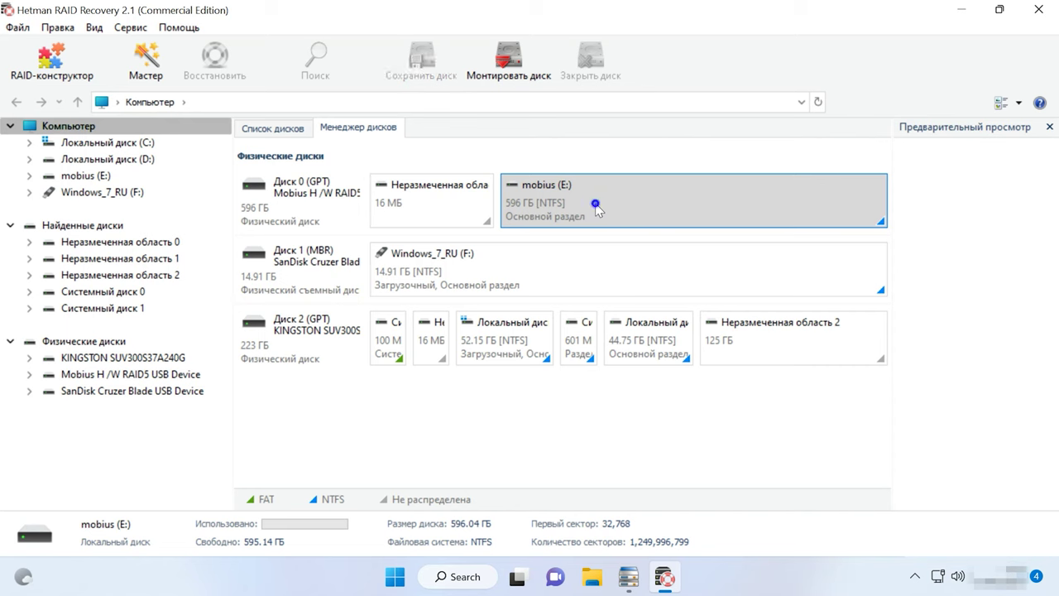
{"action": "right_click", "coordinate": [595, 206]}
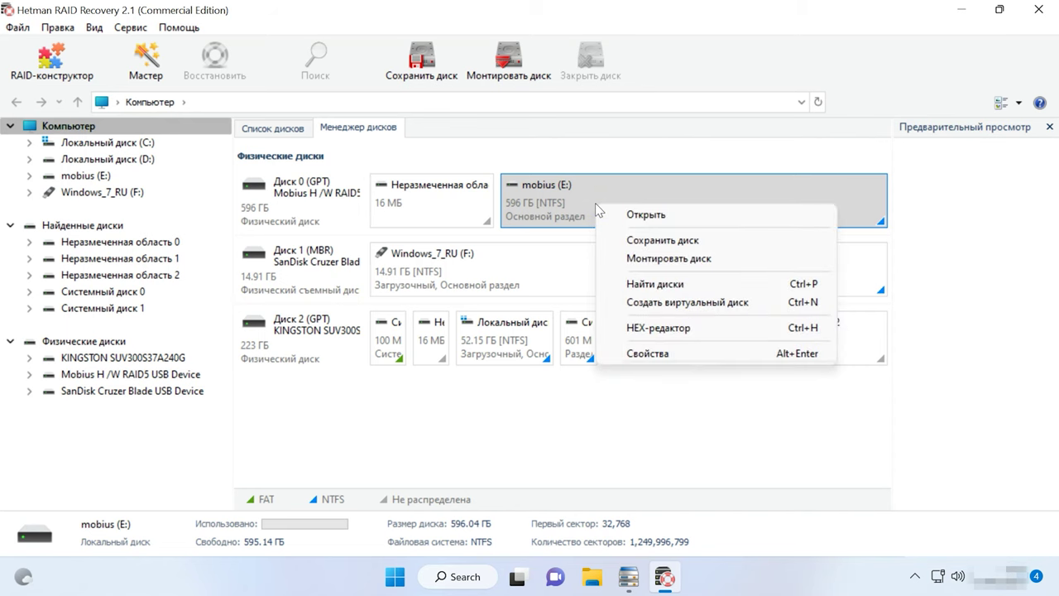
{"action": "left_click", "coordinate": [668, 216]}
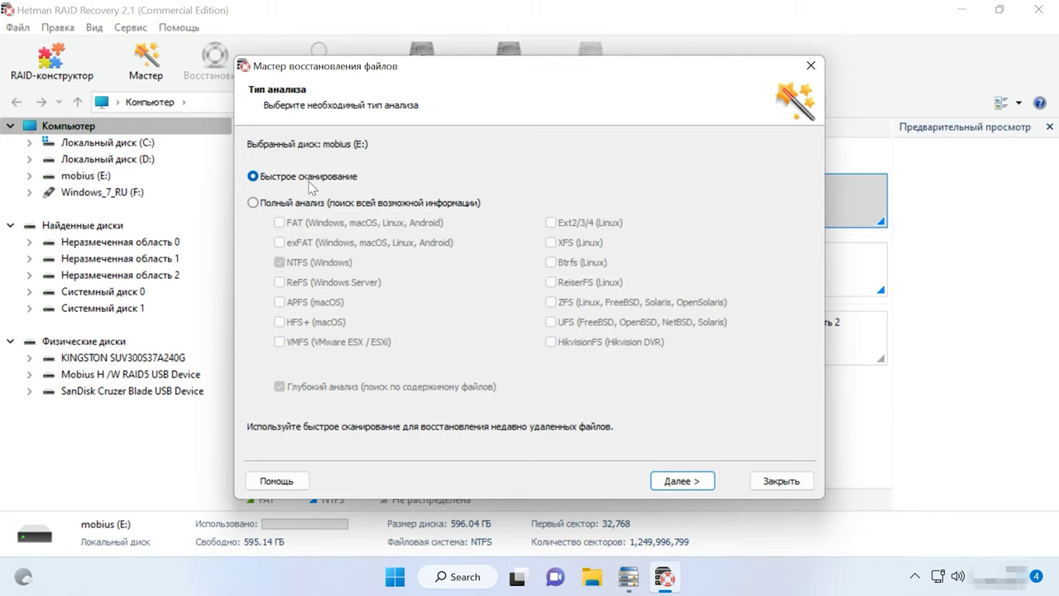
{"action": "left_click", "coordinate": [682, 481]}
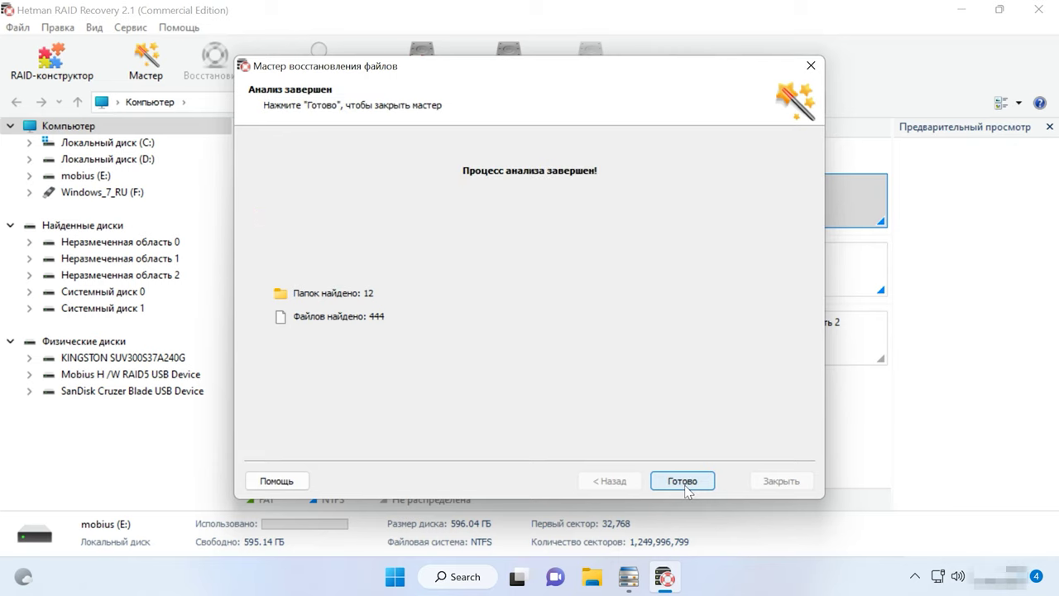
{"action": "left_click", "coordinate": [682, 481]}
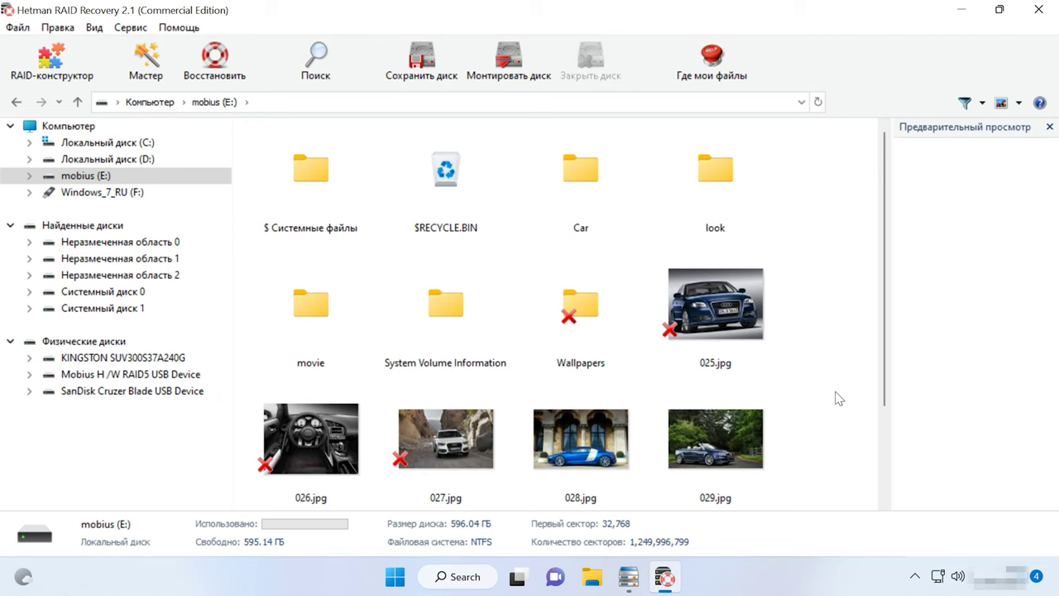
{"action": "scroll", "coordinate": [837, 398], "scroll_direction": "down", "scroll_amount": 2}
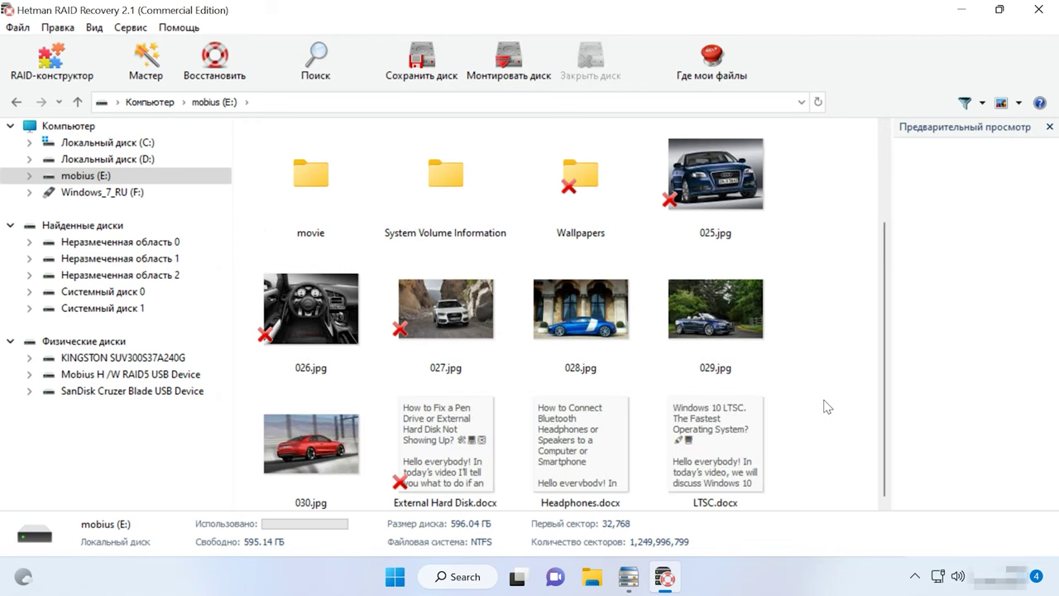
{"action": "scroll", "coordinate": [823, 406], "scroll_direction": "up", "scroll_amount": 2}
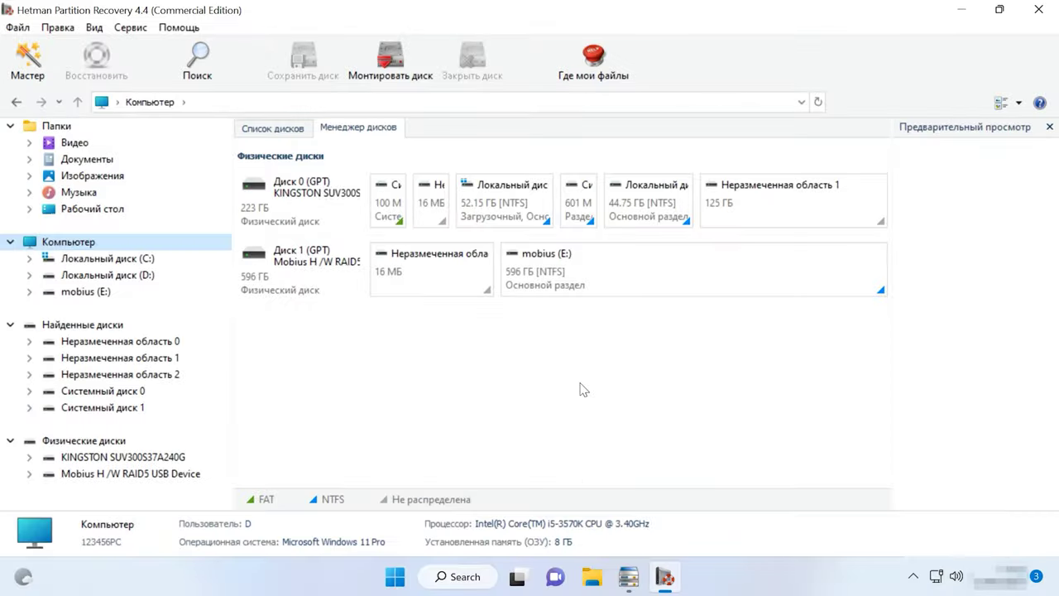
Start a full analysis (Полный анализ) of the mobius (E:) volume with NTFS and deep analysis (Глубокий анализ) enabled
{"action": "left_click", "coordinate": [602, 259]}
{"action": "right_click", "coordinate": [695, 265]}
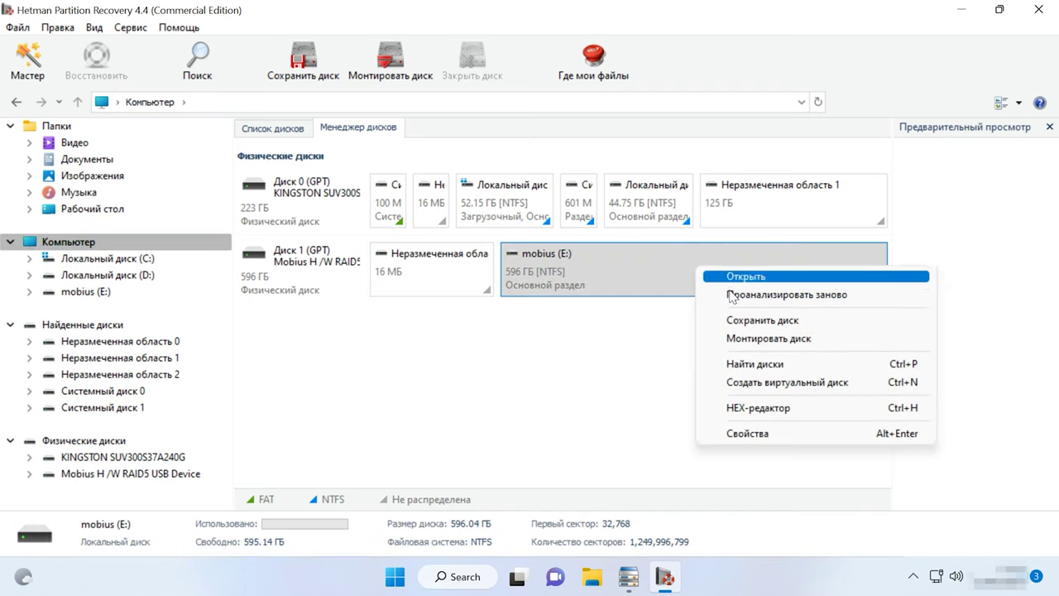
{"action": "left_click", "coordinate": [809, 297]}
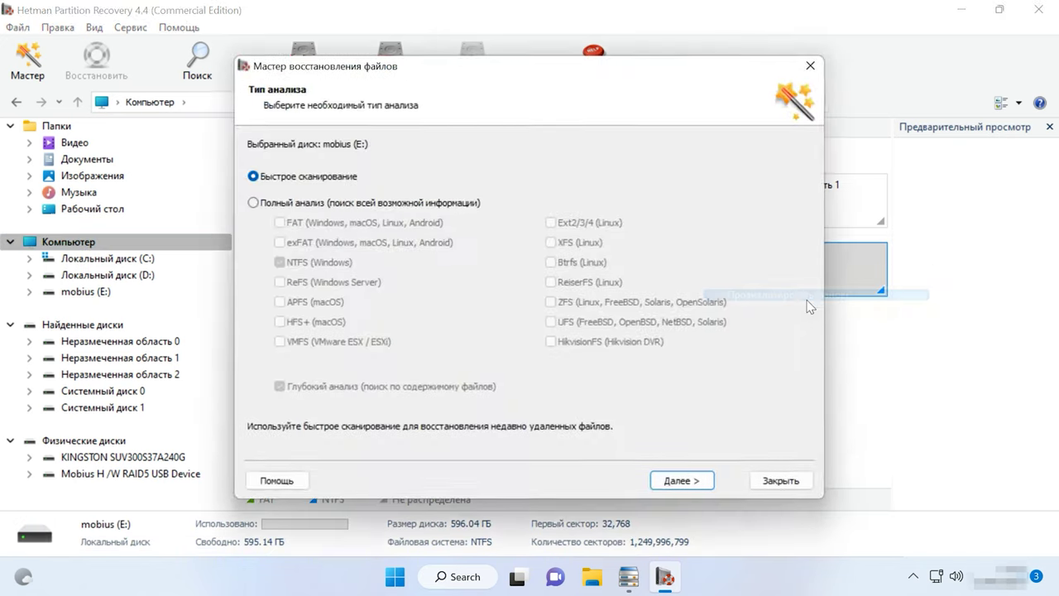
{"action": "left_click", "coordinate": [254, 202]}
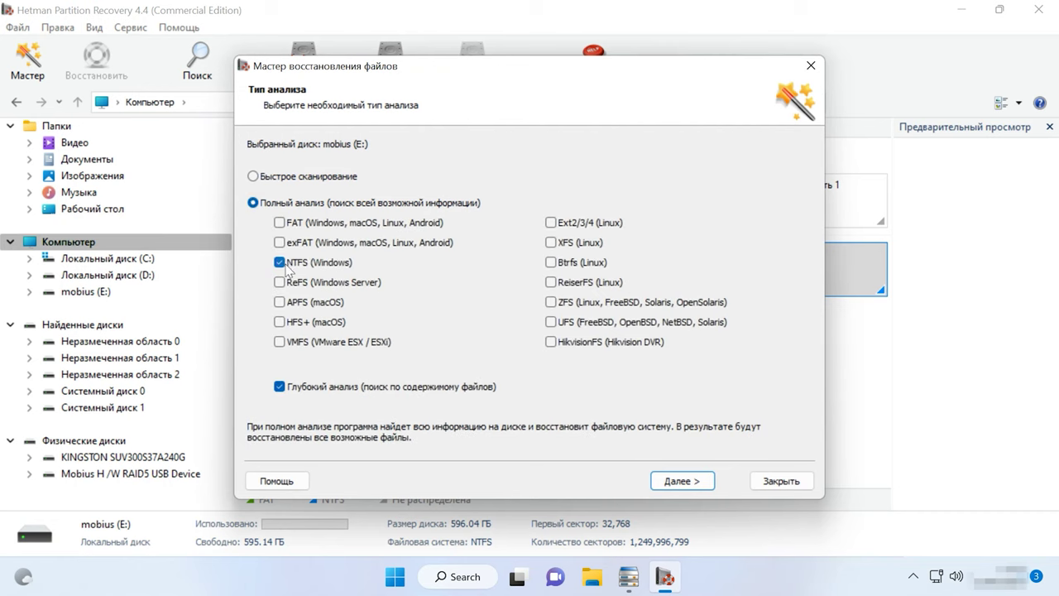
{"action": "left_click", "coordinate": [279, 386]}
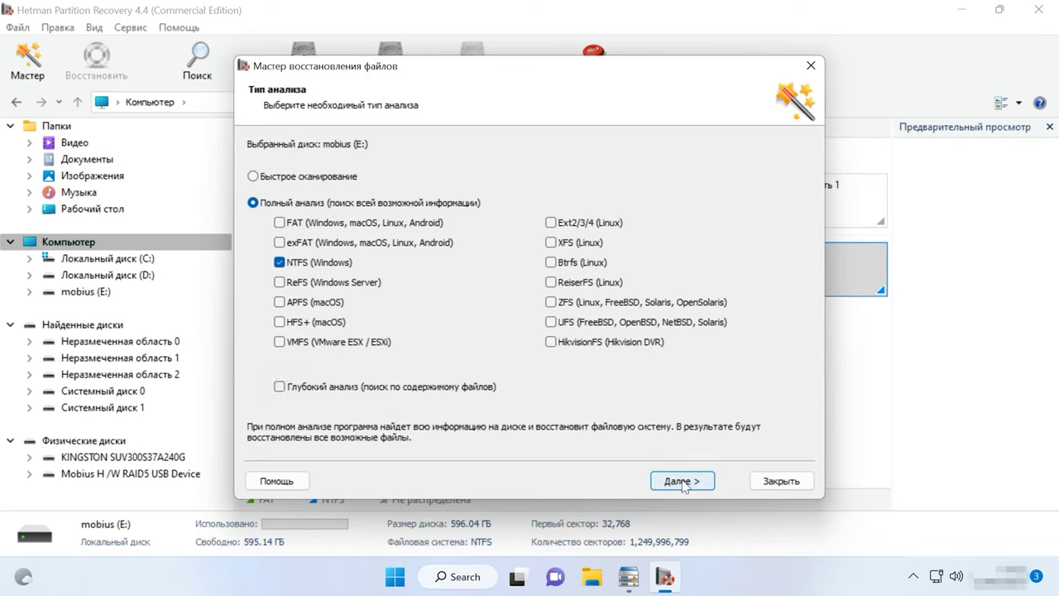
{"action": "left_click", "coordinate": [279, 386]}
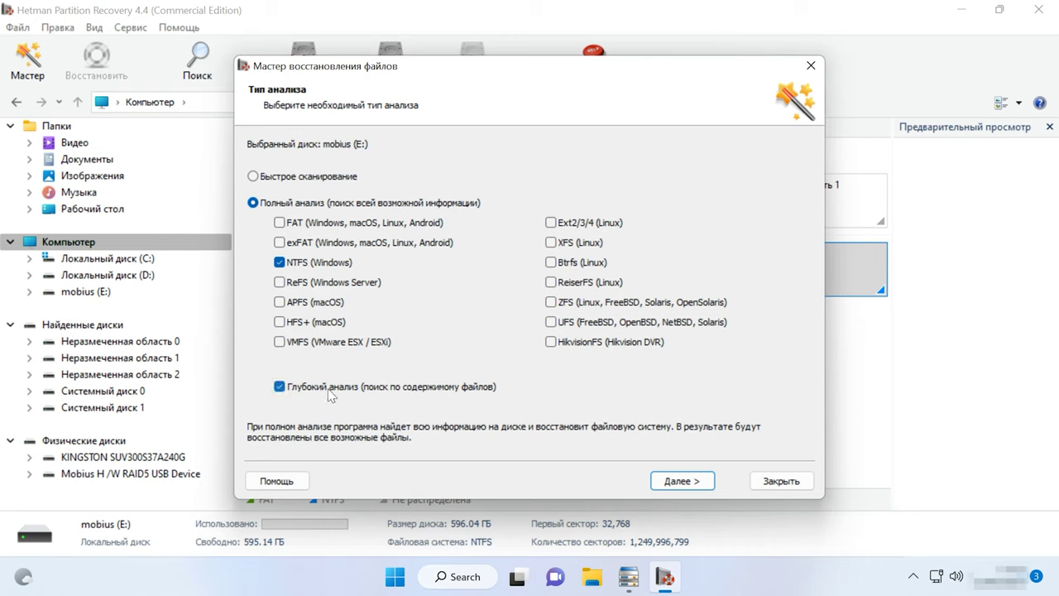
{"action": "left_click", "coordinate": [683, 481]}
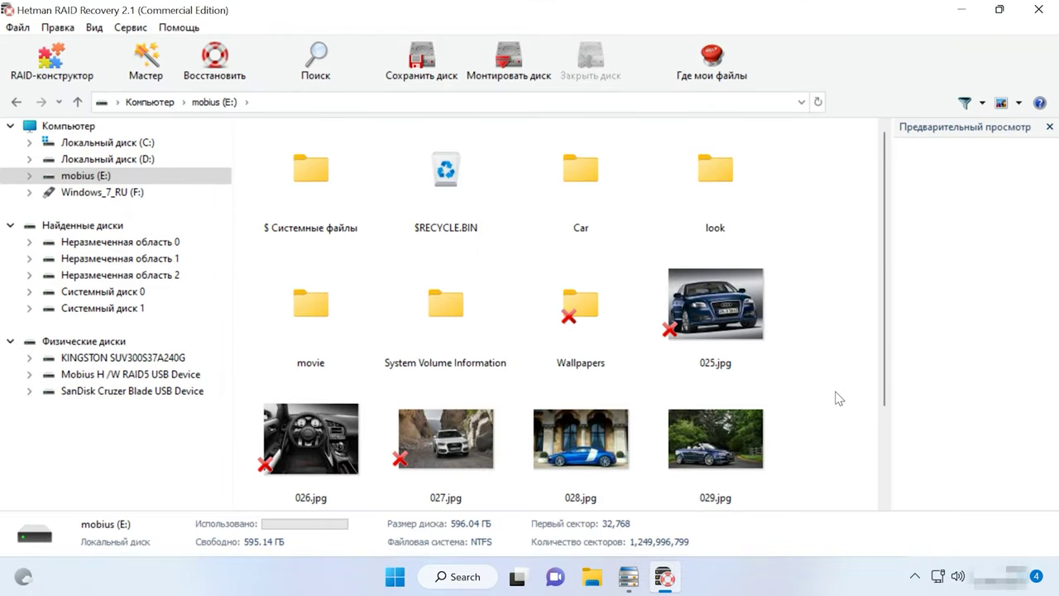
Look through the files found on mobius (E:), preview 025.jpg and examine the contents of the deleted Wallpapers folder
{"action": "scroll", "coordinate": [838, 398], "scroll_direction": "down", "scroll_amount": 2}
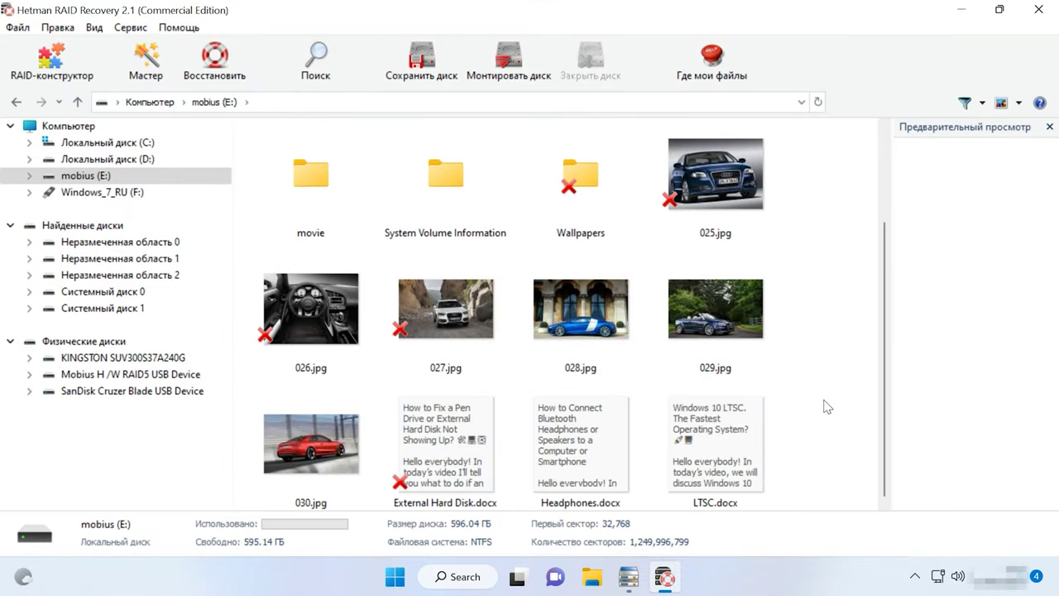
{"action": "scroll", "coordinate": [827, 406], "scroll_direction": "up", "scroll_amount": 2}
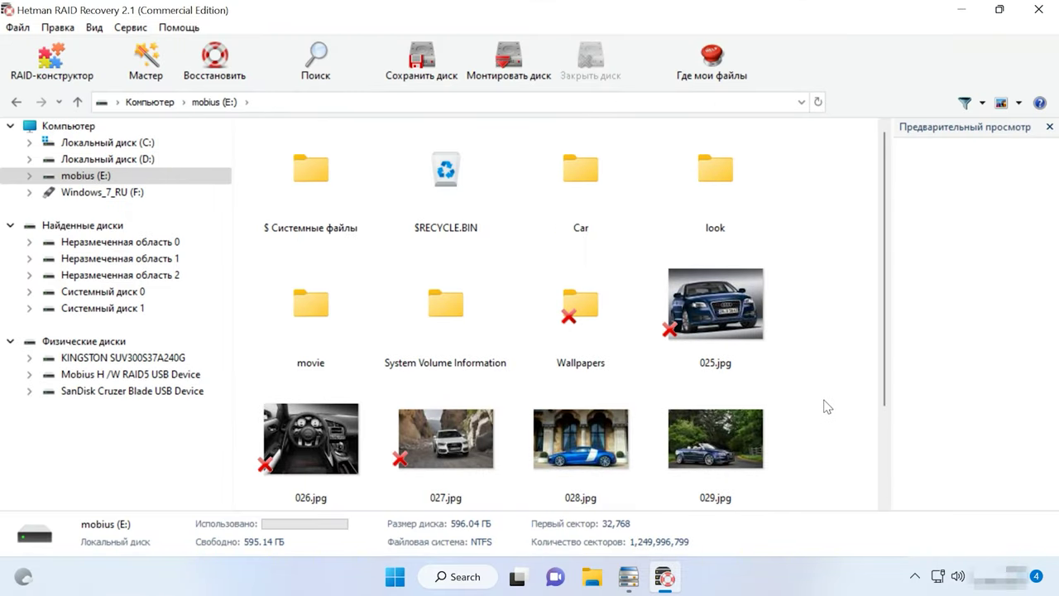
{"action": "left_click", "coordinate": [716, 328]}
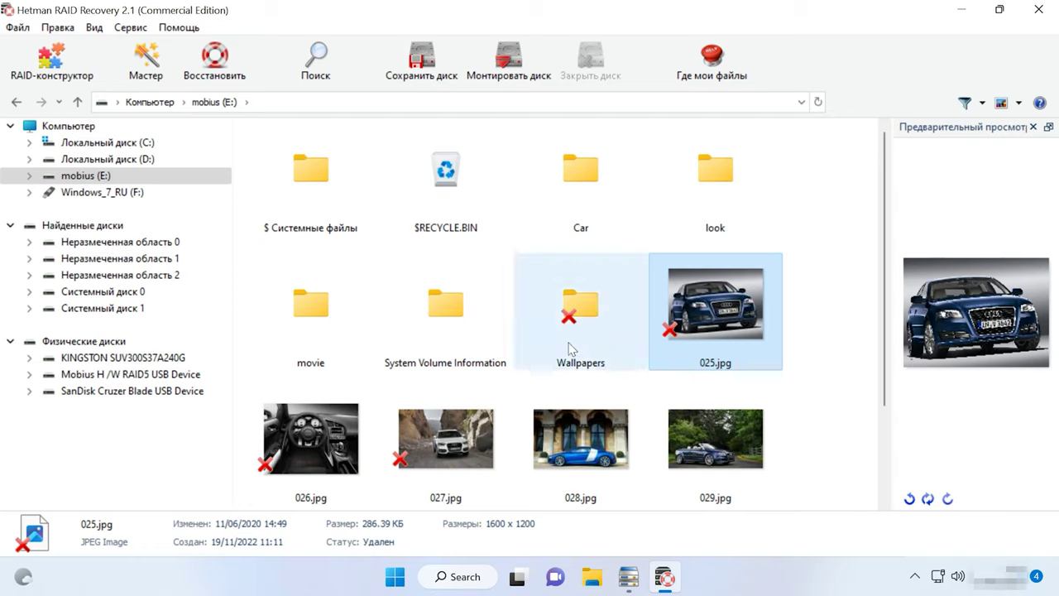
{"action": "double_click", "coordinate": [579, 314]}
{"action": "left_click", "coordinate": [803, 334]}
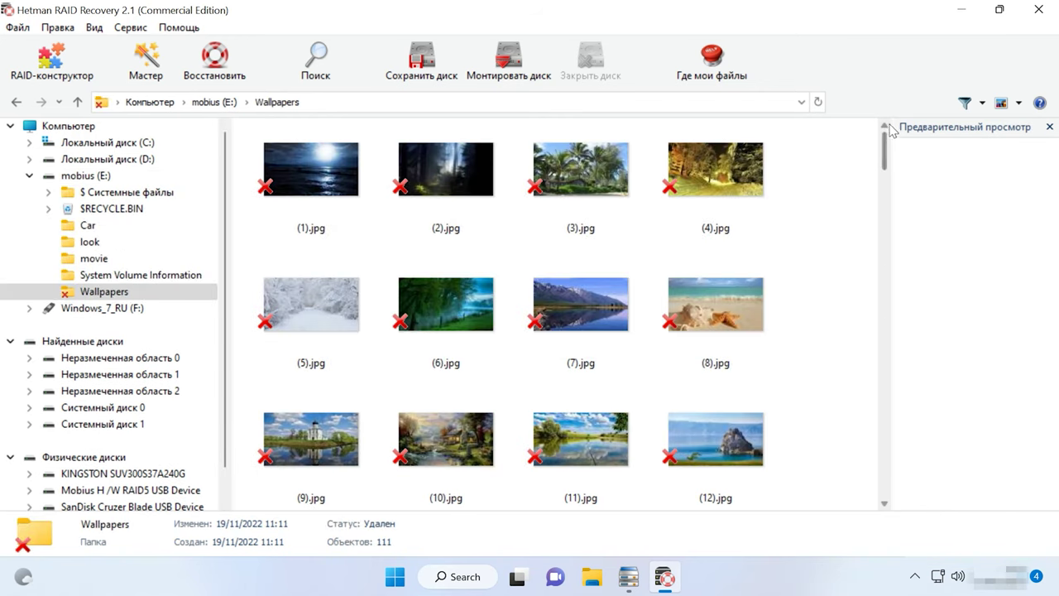
{"action": "mouse_move", "coordinate": [886, 145]}
{"action": "left_mouse_down"}
{"action": "mouse_move", "coordinate": [888, 489]}
{"action": "mouse_move", "coordinate": [890, 147]}
{"action": "left_mouse_up"}
{"action": "left_click", "coordinate": [78, 101]}
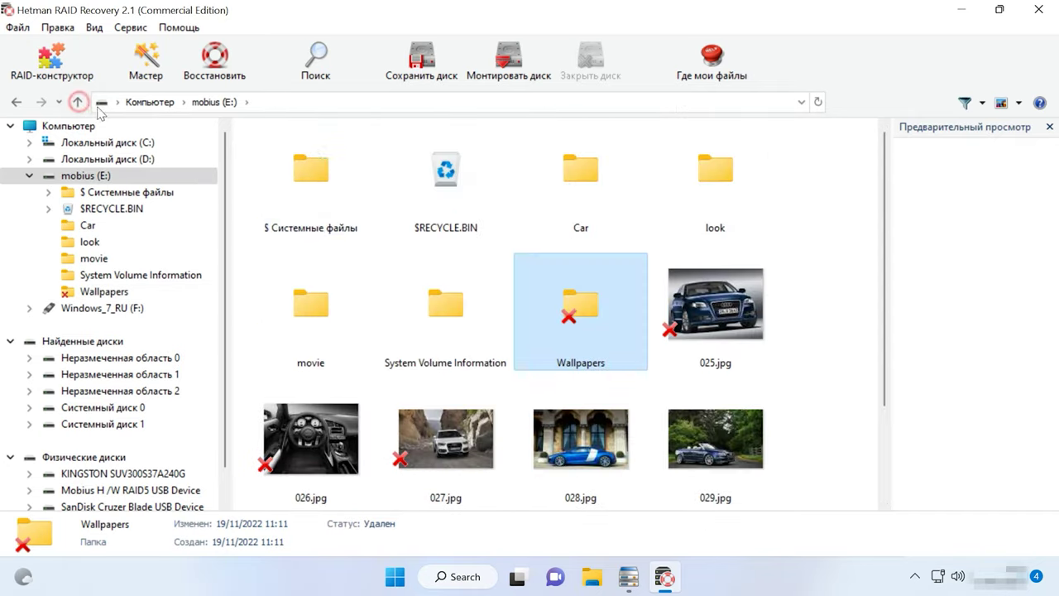
Recover the Wallpapers folder, 025.jpg, 026.jpg, 027.jpg and External Hard Disk.docx to the hard disk at C:\Восстановленные файлы\
{"action": "left_click", "coordinate": [728, 339]}
{"action": "left_click_drag", "start_coordinate": [462, 440], "coordinate": [610, 351]}
{"action": "scroll", "coordinate": [608, 408], "scroll_direction": "down", "scroll_amount": 2}
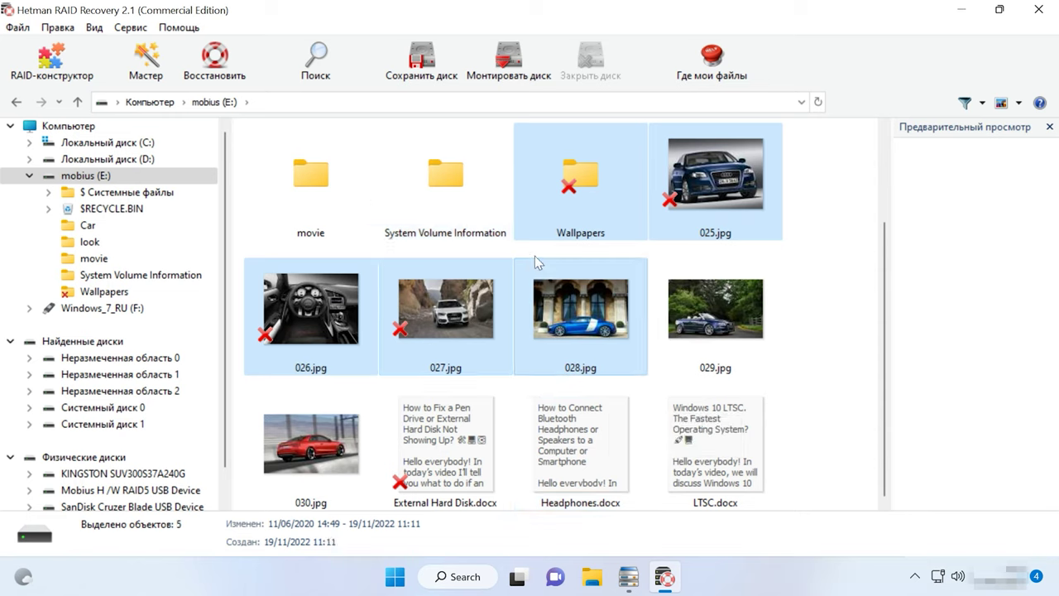
{"action": "left_click", "coordinate": [590, 330], "text": "ctrl"}
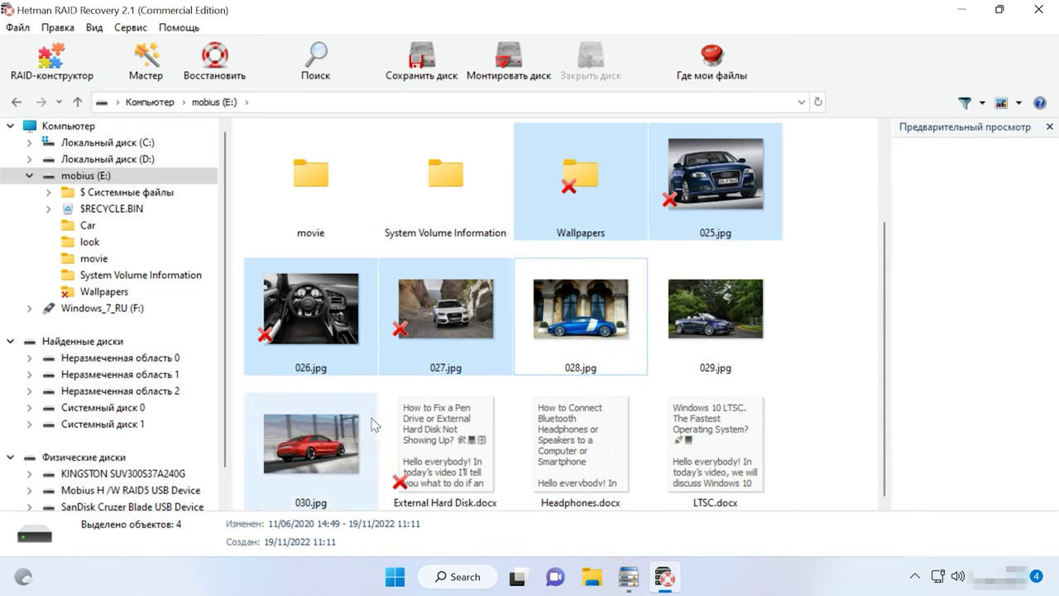
{"action": "left_click", "coordinate": [438, 424], "text": "ctrl"}
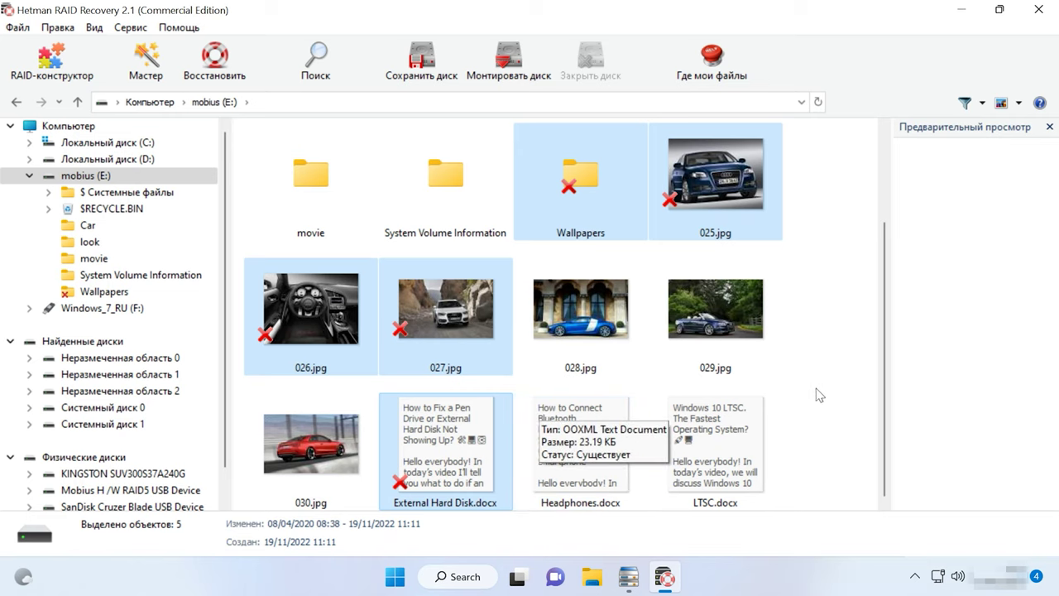
{"action": "scroll", "coordinate": [819, 394], "scroll_direction": "up", "scroll_amount": 2}
{"action": "left_click", "coordinate": [215, 76]}
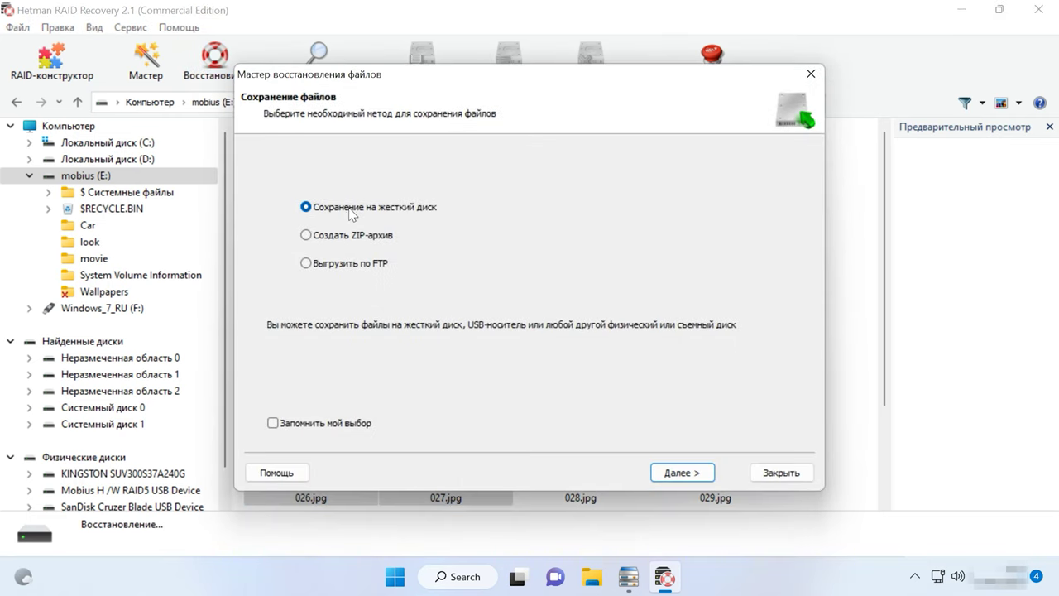
{"action": "left_click", "coordinate": [697, 470]}
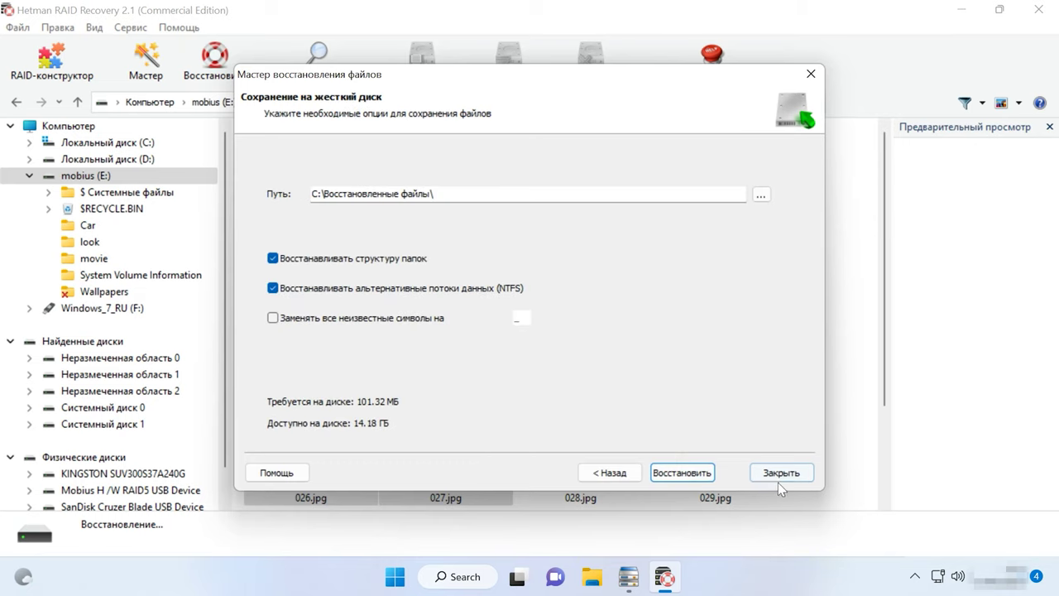
{"action": "left_click", "coordinate": [692, 478]}
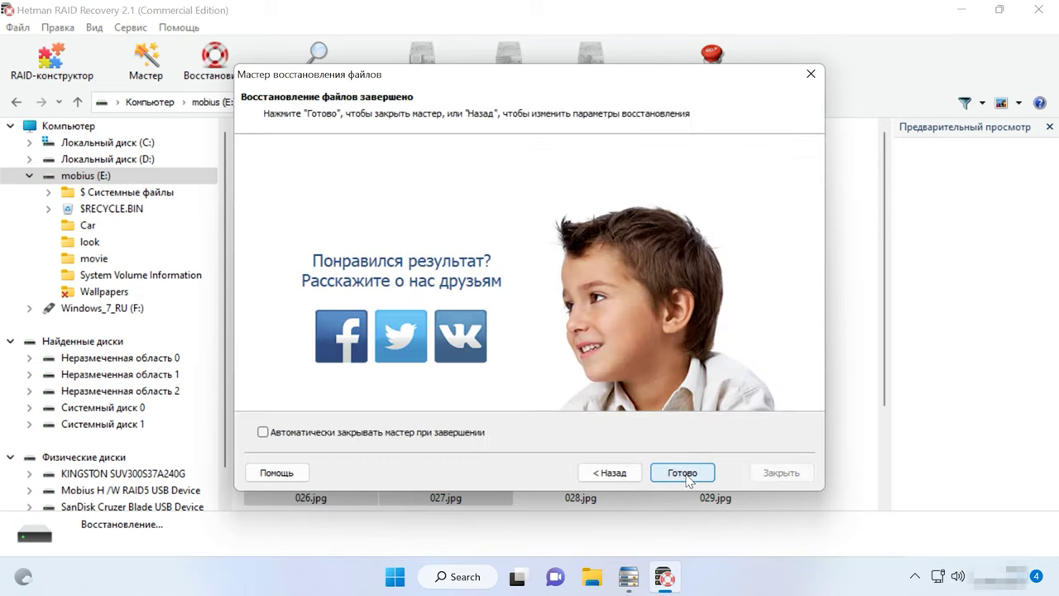
{"action": "left_click", "coordinate": [684, 475]}
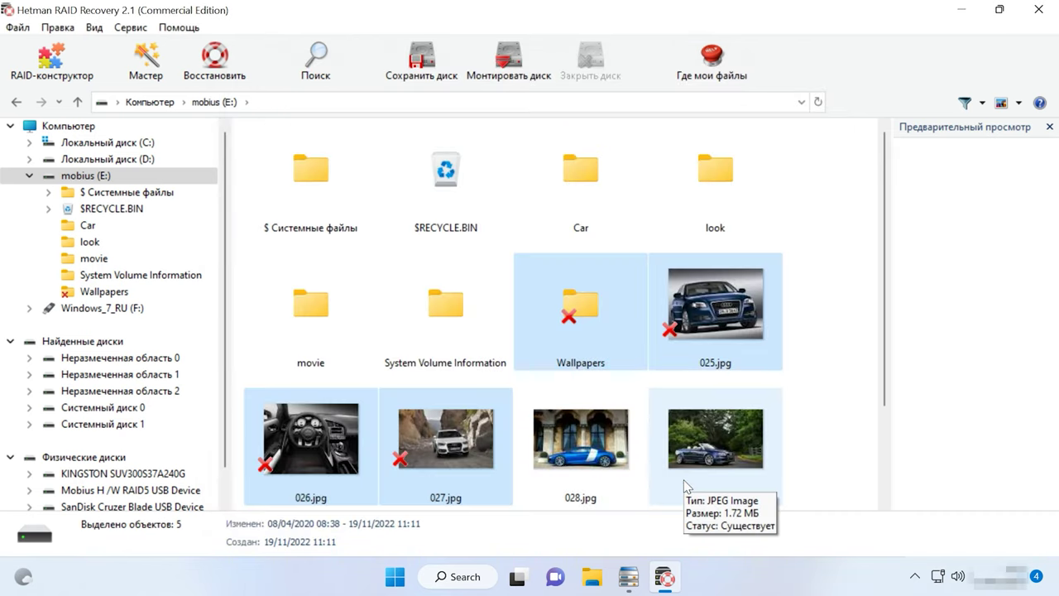
Switch to File Explorer and check the recovered items in C:\Восстановленные файлы, including the images in the Wallpapers folder
{"action": "left_click", "coordinate": [591, 577]}
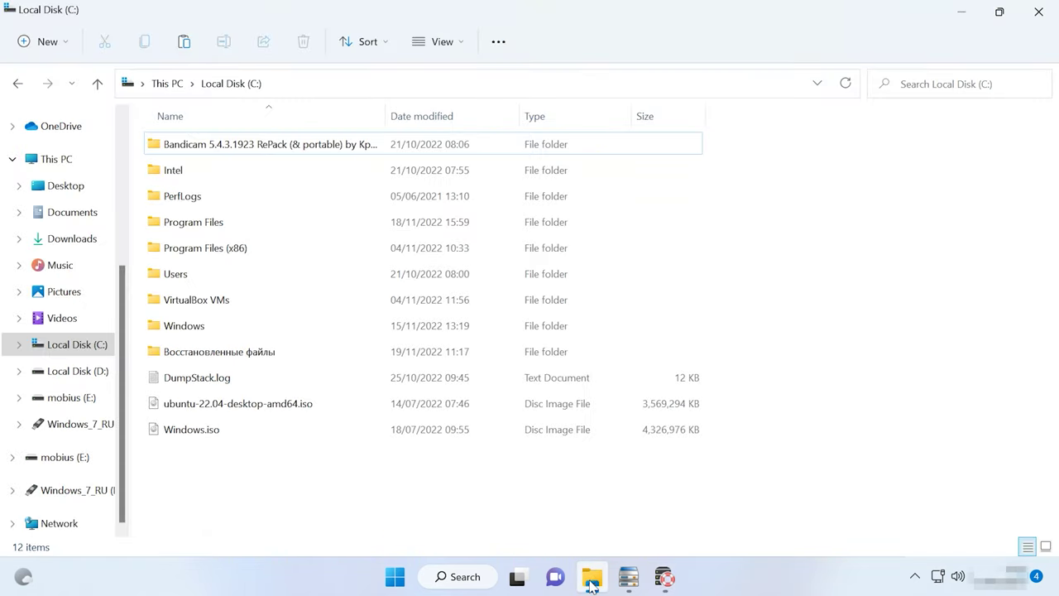
{"action": "double_click", "coordinate": [221, 356]}
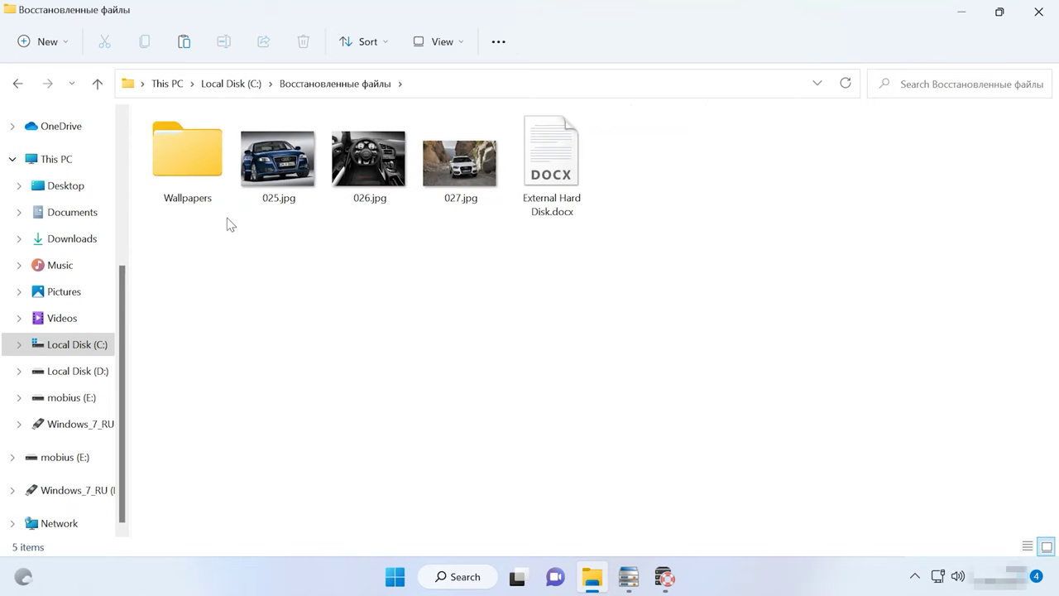
{"action": "double_click", "coordinate": [196, 170]}
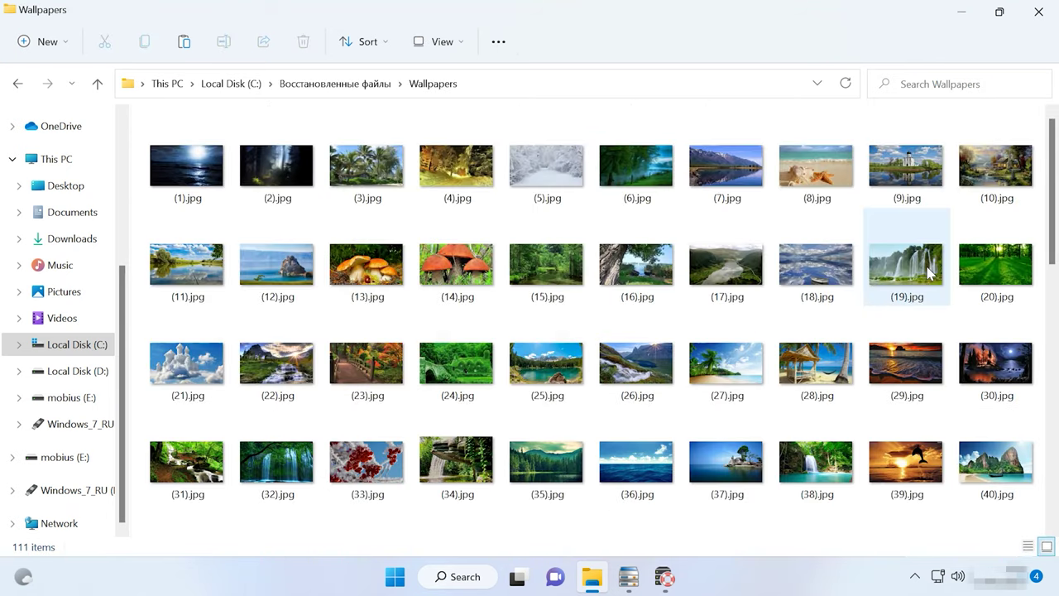
{"action": "mouse_move", "coordinate": [930, 273]}
{"action": "left_click_drag", "start_coordinate": [1051, 198], "coordinate": [1053, 230]}
{"action": "left_click", "coordinate": [102, 83]}
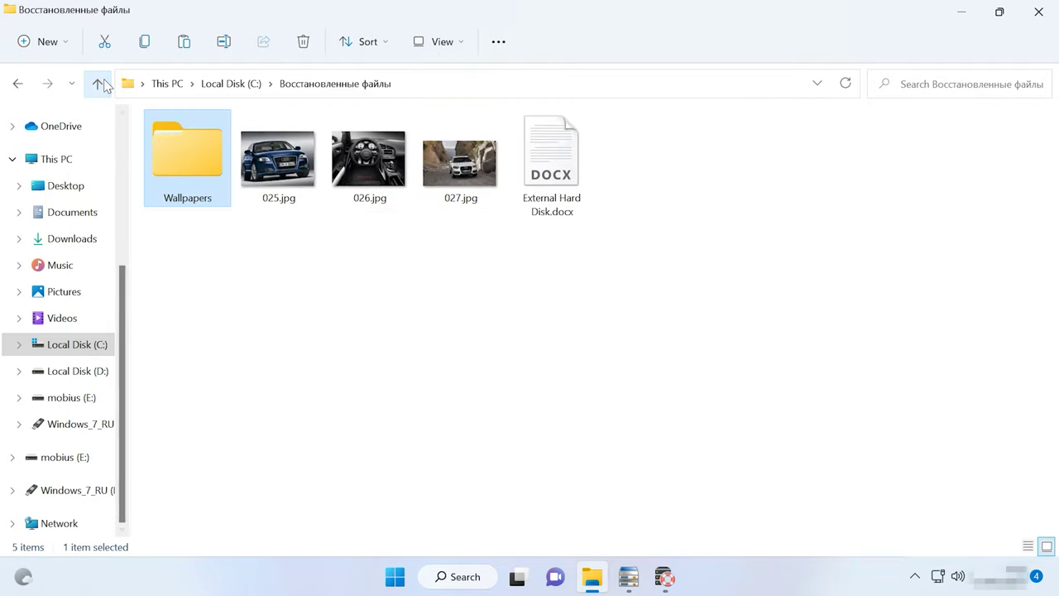
{"action": "left_click", "coordinate": [416, 336]}
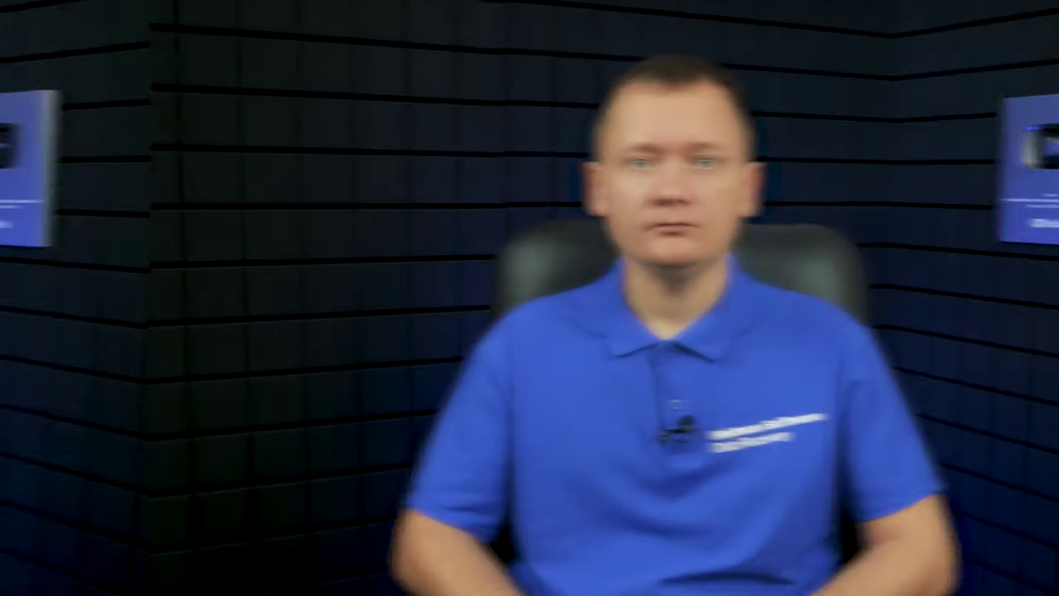
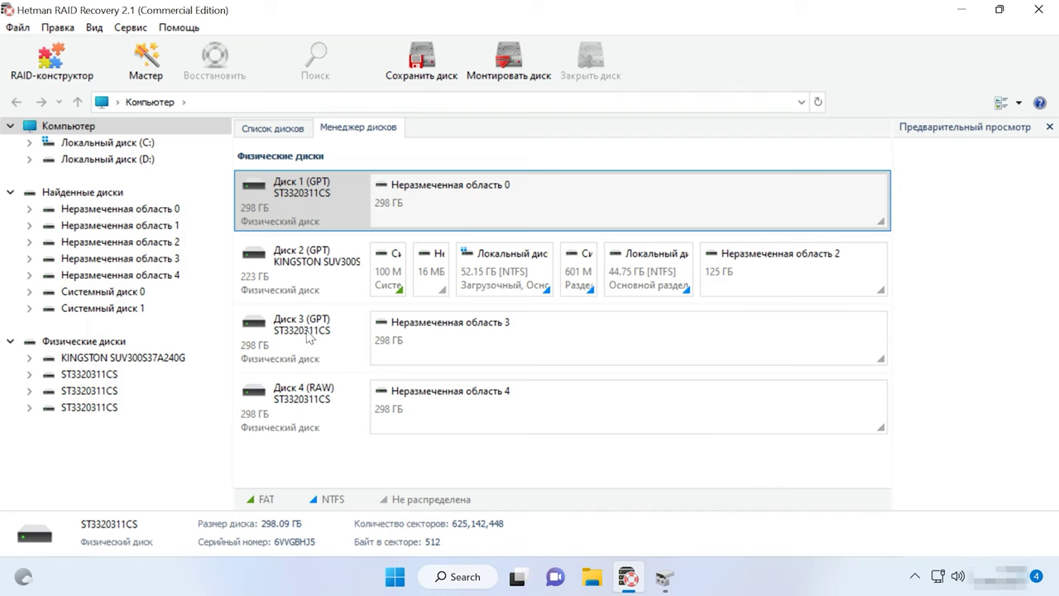
In Hetman RAID Recovery, inspect the details of physical disks Диск 3 and Диск 4 in the disk manager
{"action": "left_click", "coordinate": [308, 335]}
{"action": "left_click", "coordinate": [315, 406]}
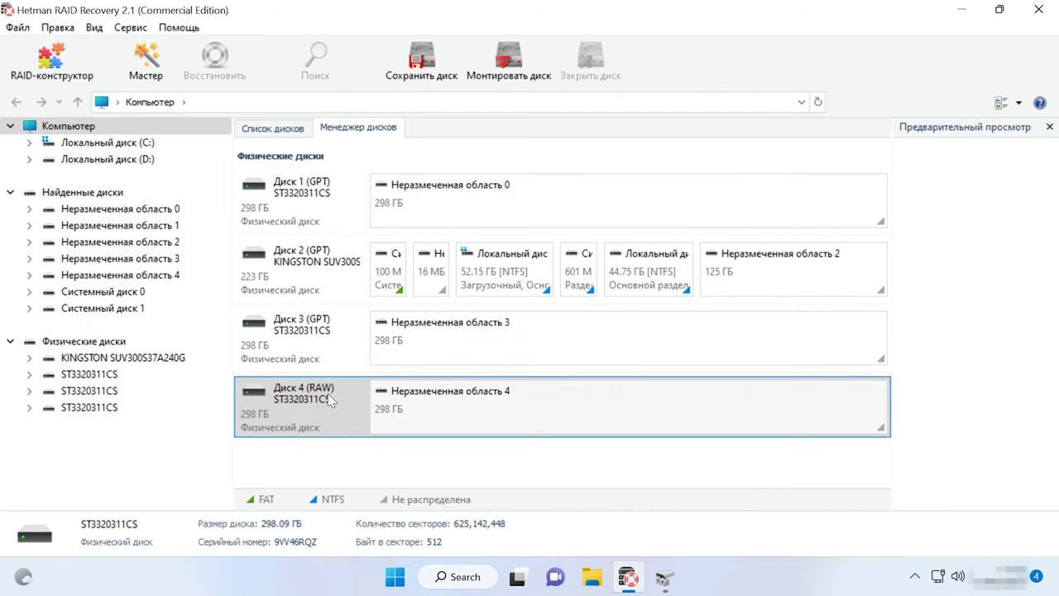
{"action": "left_click", "coordinate": [484, 466]}
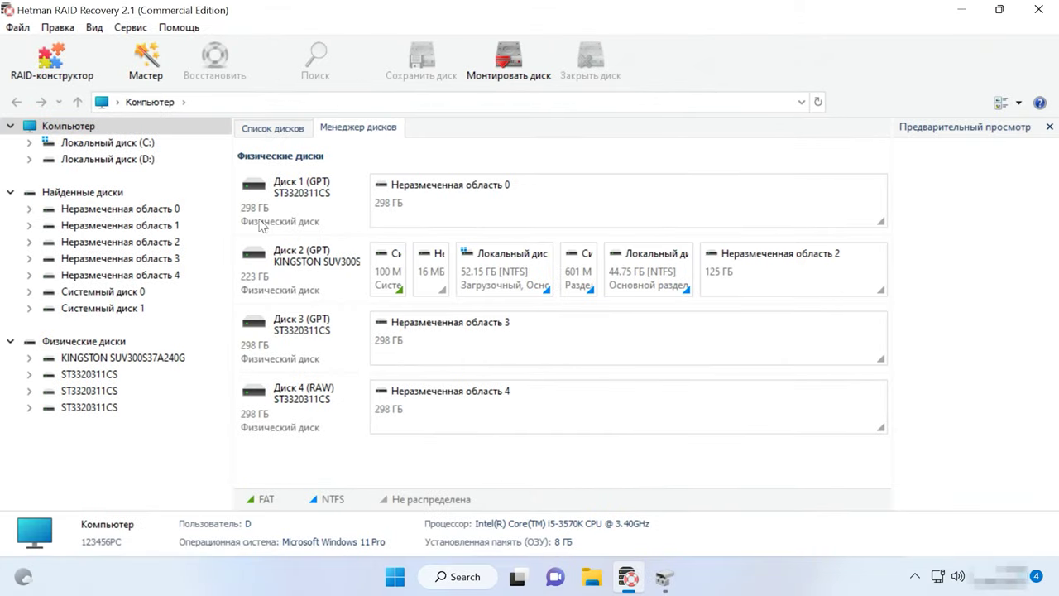
Start the RAID constructor in manual creation mode (Создание вручную) and set the array type to RAID 5 (Parity)
{"action": "left_click", "coordinate": [55, 73]}
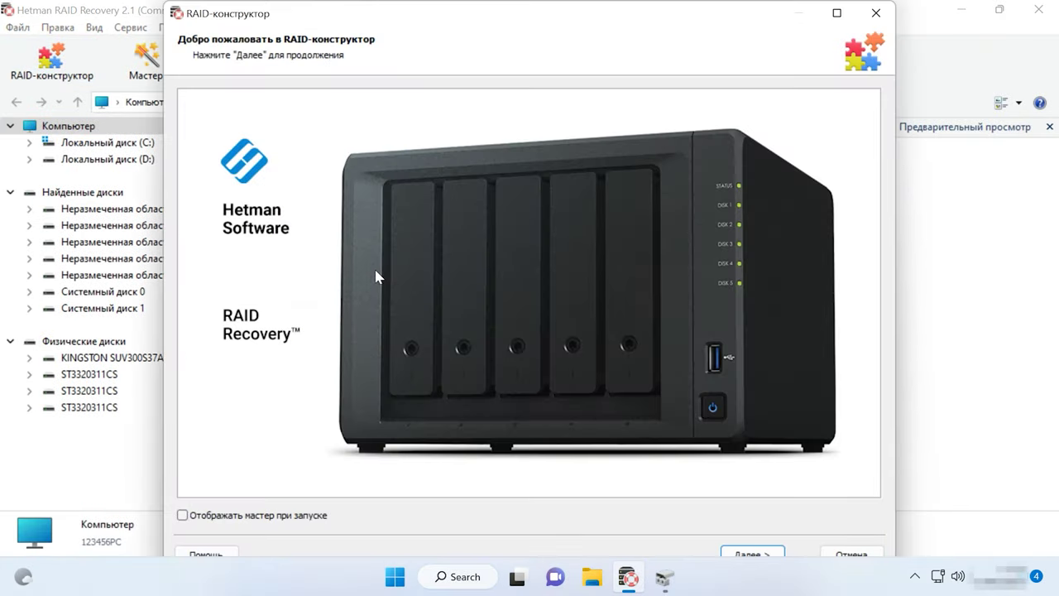
{"action": "left_click", "coordinate": [766, 554]}
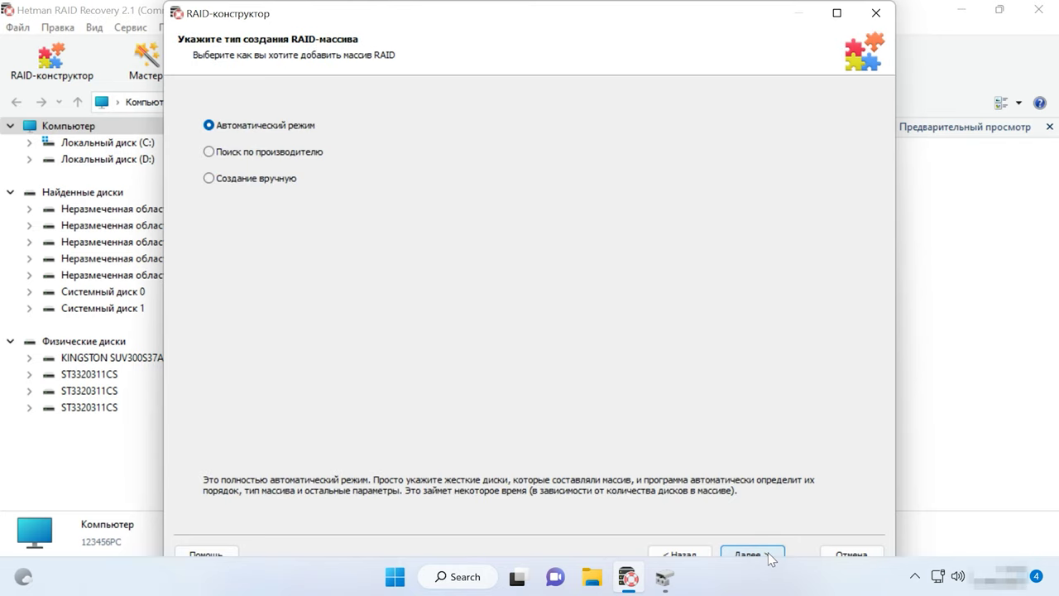
{"action": "left_click", "coordinate": [241, 179]}
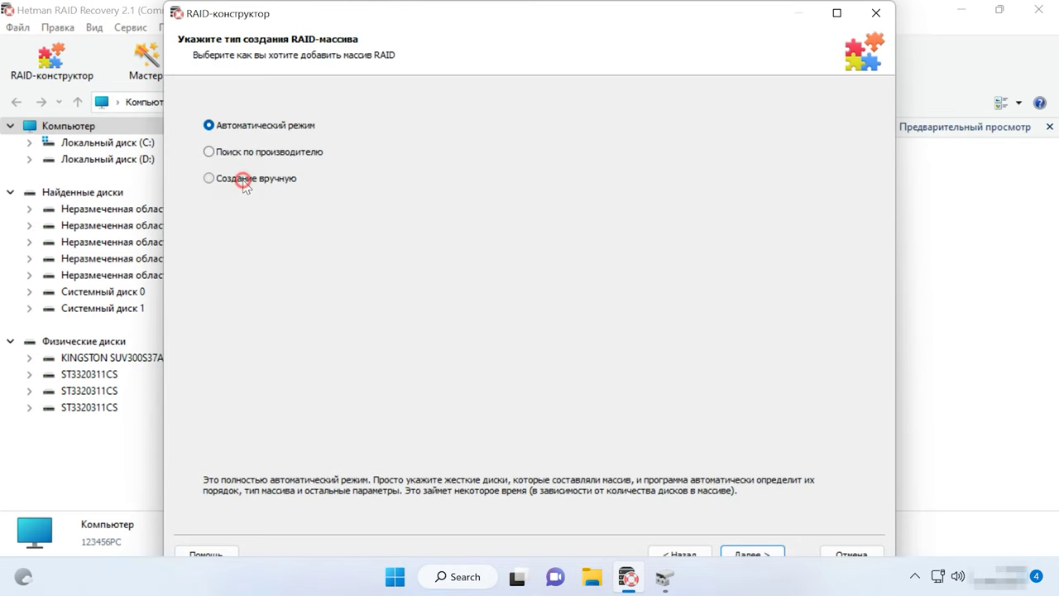
{"action": "left_click", "coordinate": [768, 553]}
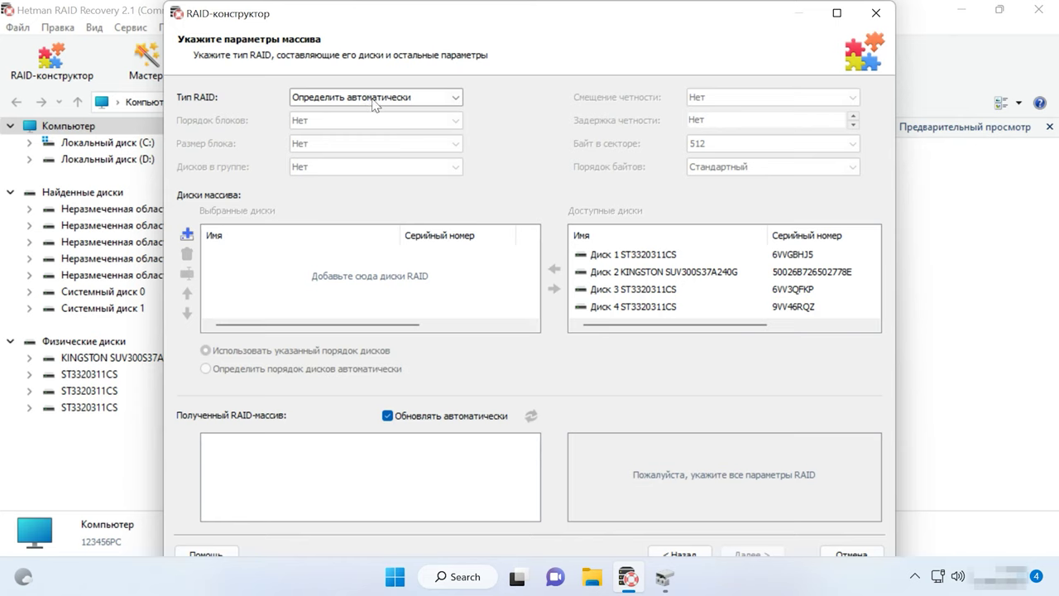
{"action": "left_click", "coordinate": [445, 97]}
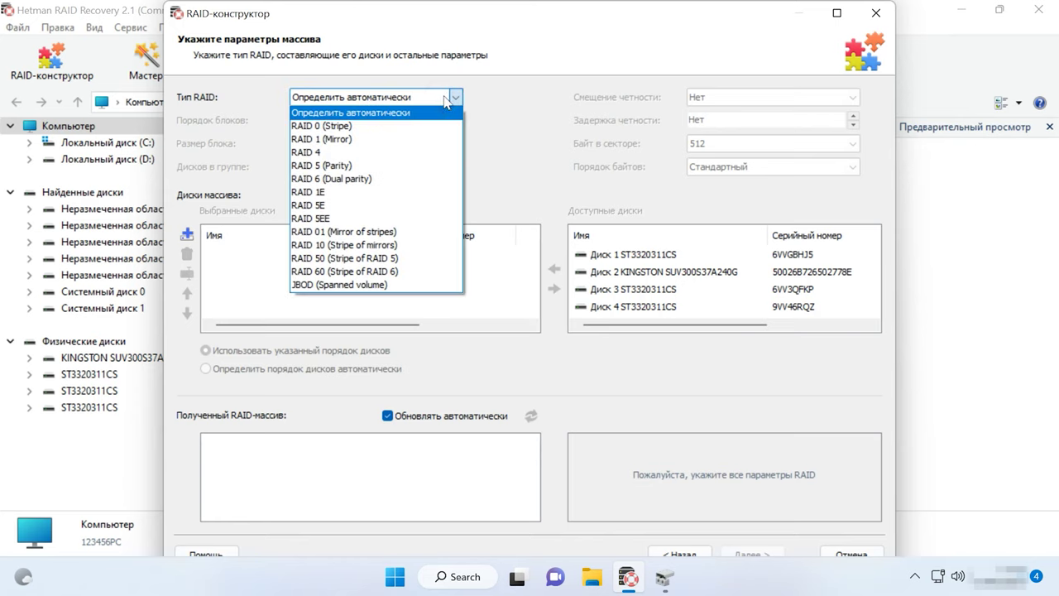
{"action": "left_click", "coordinate": [349, 168]}
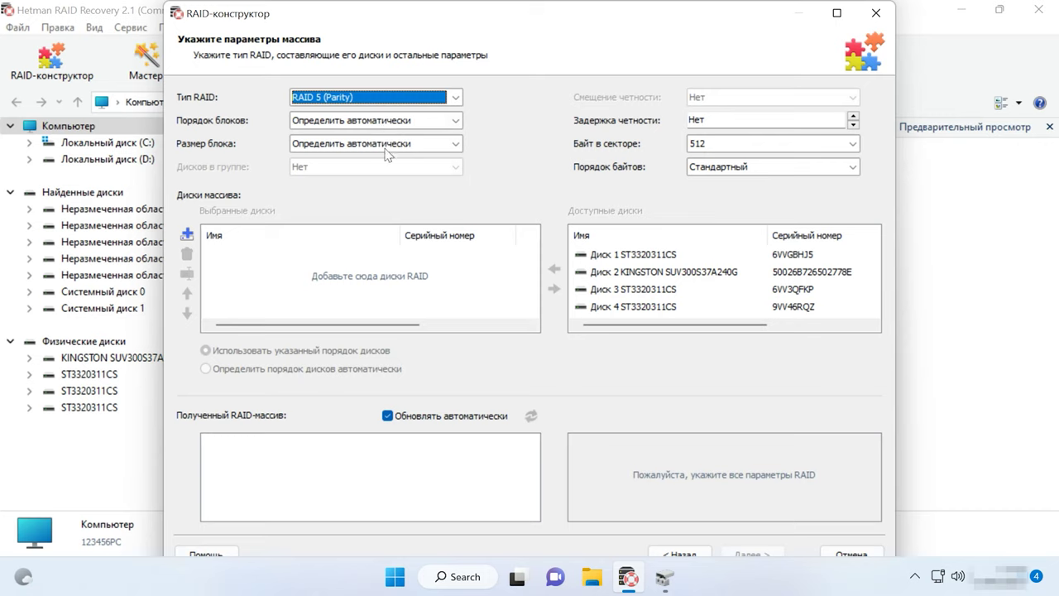
Add the three ST3320311CS drives, Диск 1, Диск 3 and Диск 4, to the array's selected disks
{"action": "left_click", "coordinate": [668, 255]}
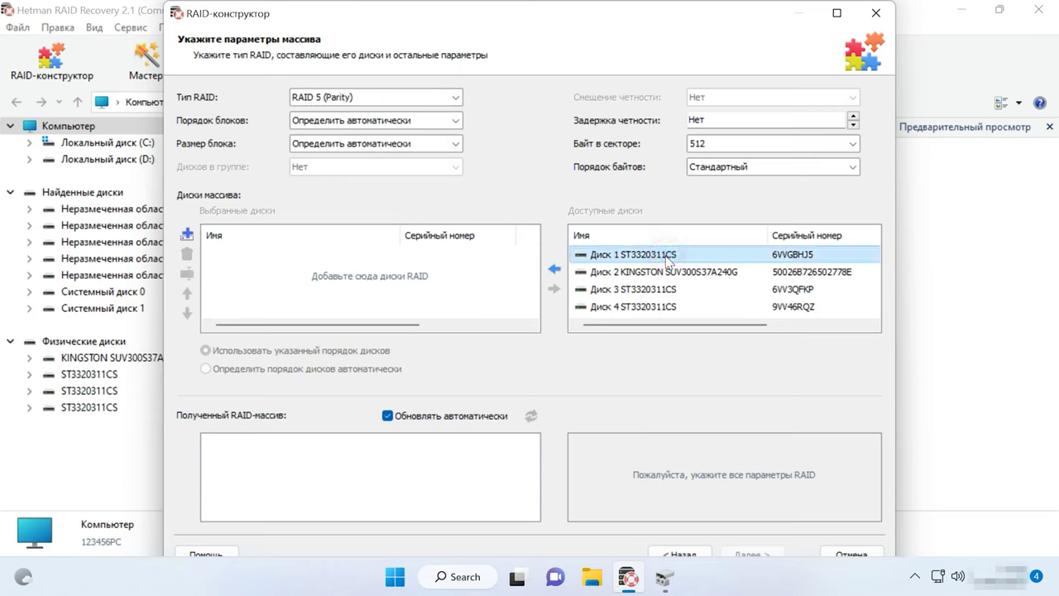
{"action": "left_click", "coordinate": [651, 289], "text": "ctrl"}
{"action": "left_click", "coordinate": [650, 308], "text": "ctrl"}
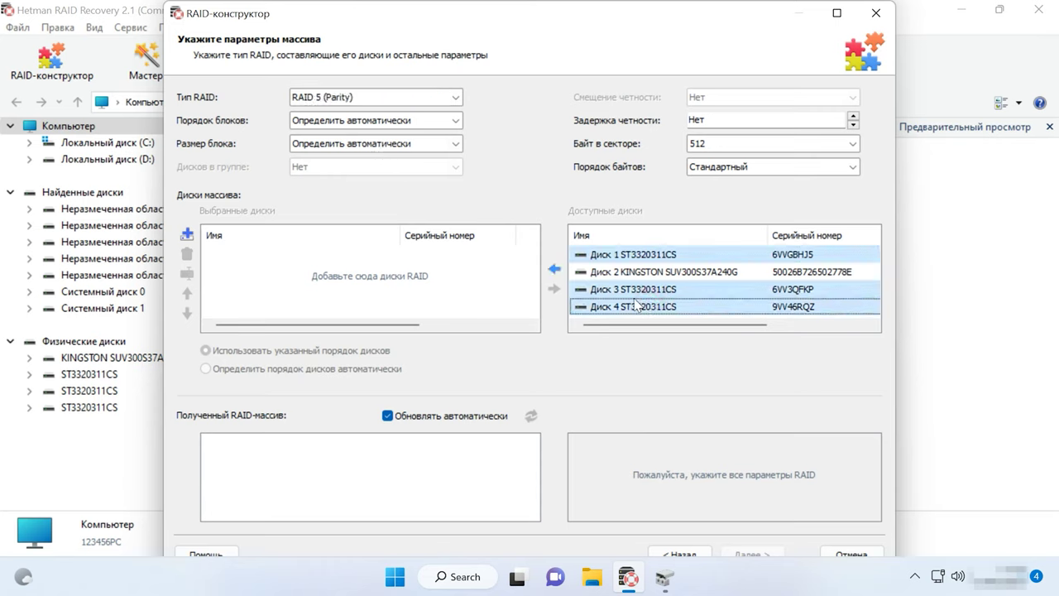
{"action": "left_click", "coordinate": [554, 270]}
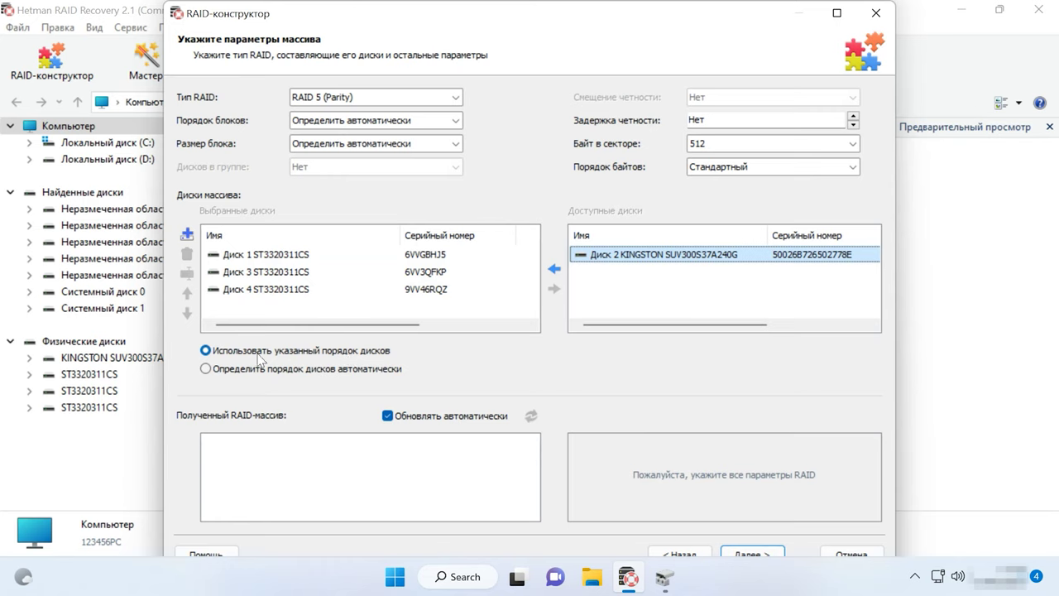
Have the disk order determined automatically (Определить порядок дисков автоматически) and compare the mobius partition in both found RAID configurations
{"action": "left_click", "coordinate": [209, 370]}
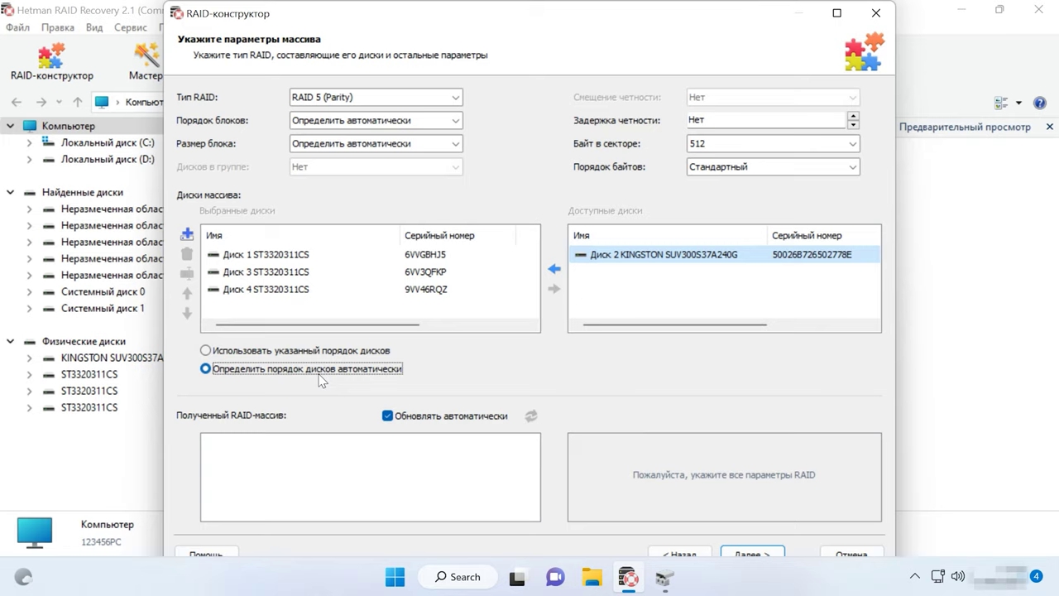
{"action": "left_click", "coordinate": [771, 554]}
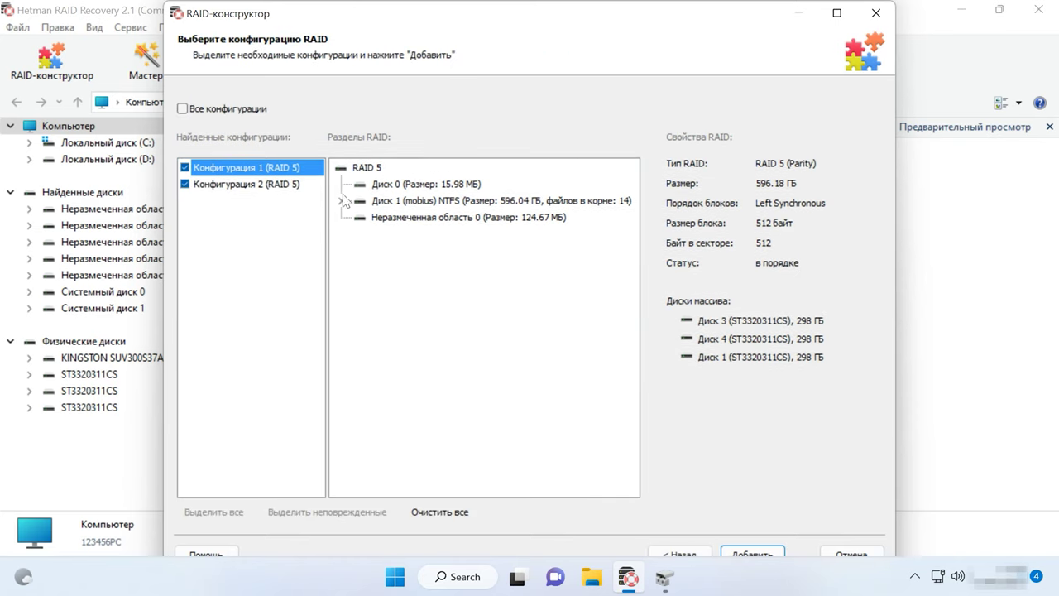
{"action": "left_click", "coordinate": [409, 204]}
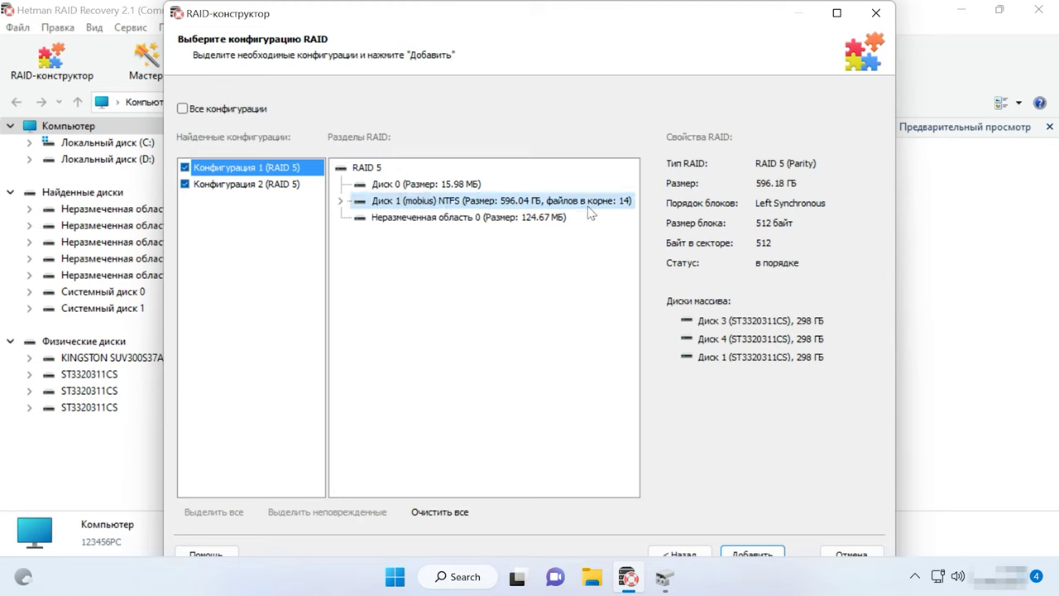
{"action": "left_click", "coordinate": [253, 184]}
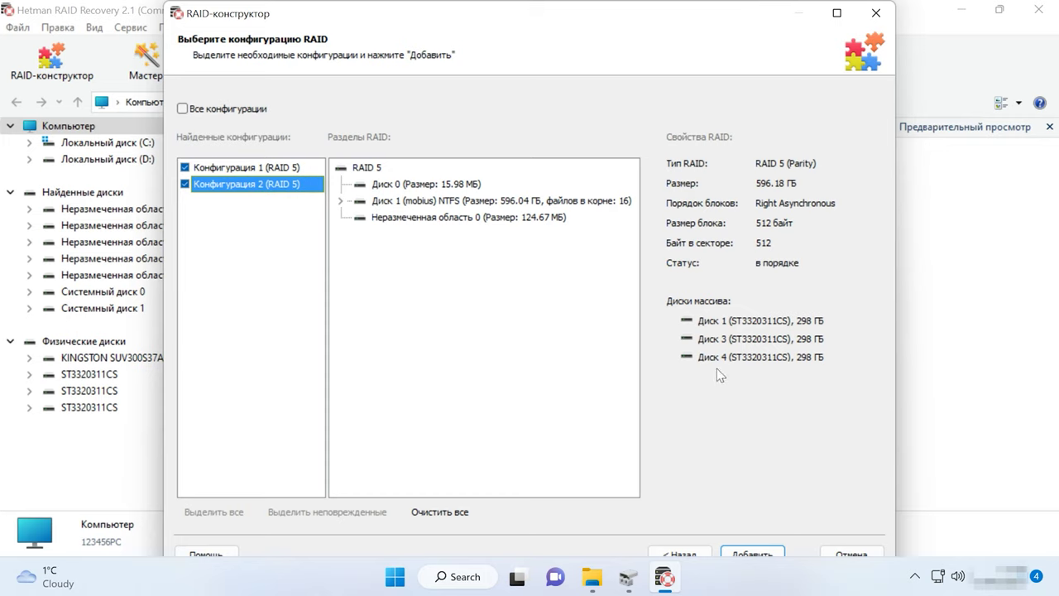
{"action": "left_click", "coordinate": [340, 201]}
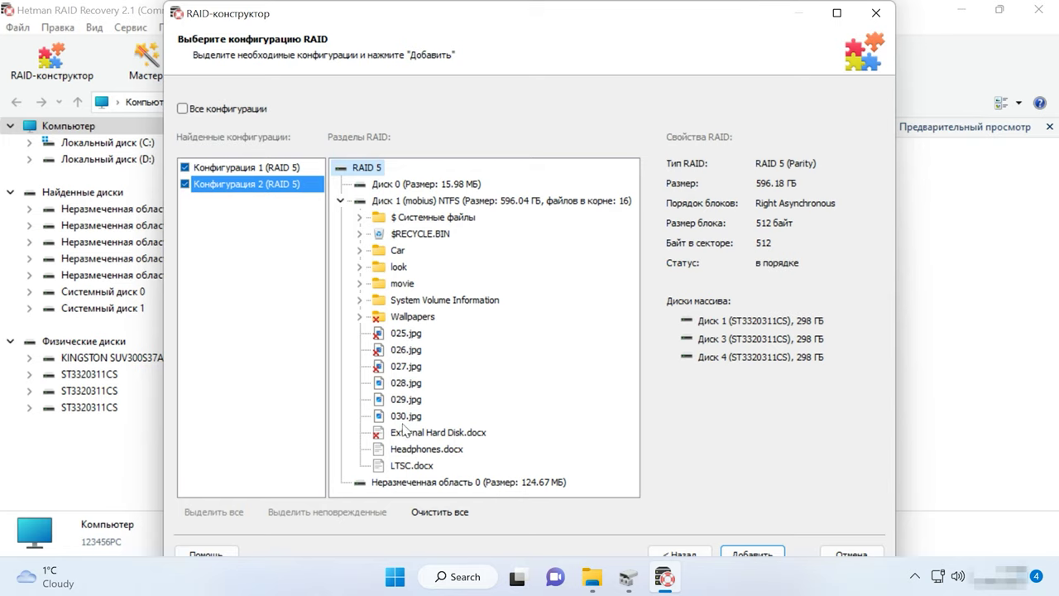
{"action": "left_click", "coordinate": [339, 201]}
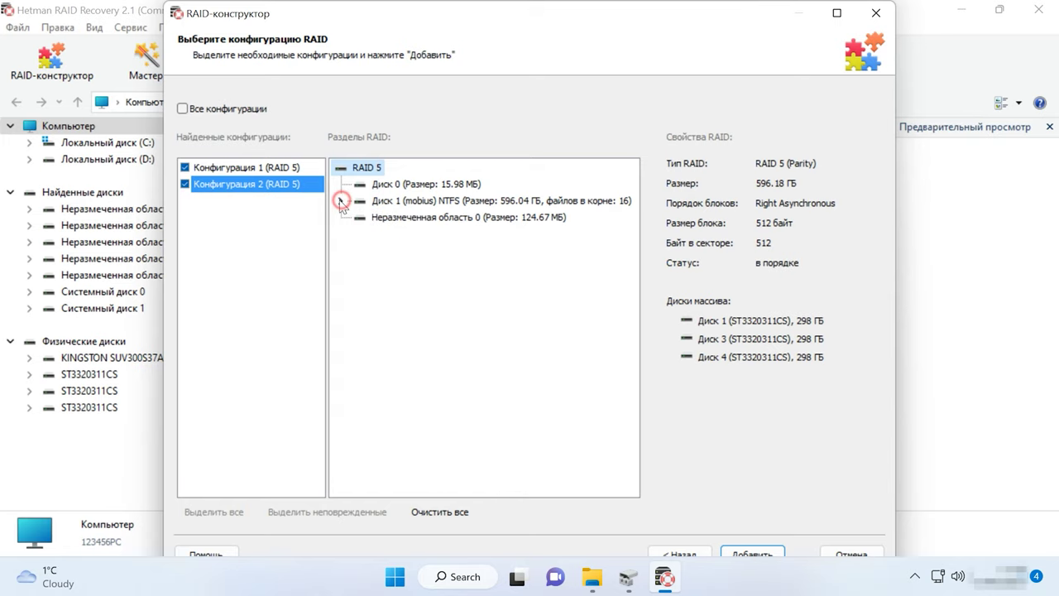
Exclude Конфигурация 1 (RAID 5) and add only Конфигурация 2 (RAID 5) as the reconstructed array
{"action": "left_click", "coordinate": [185, 168]}
{"action": "left_click", "coordinate": [253, 189]}
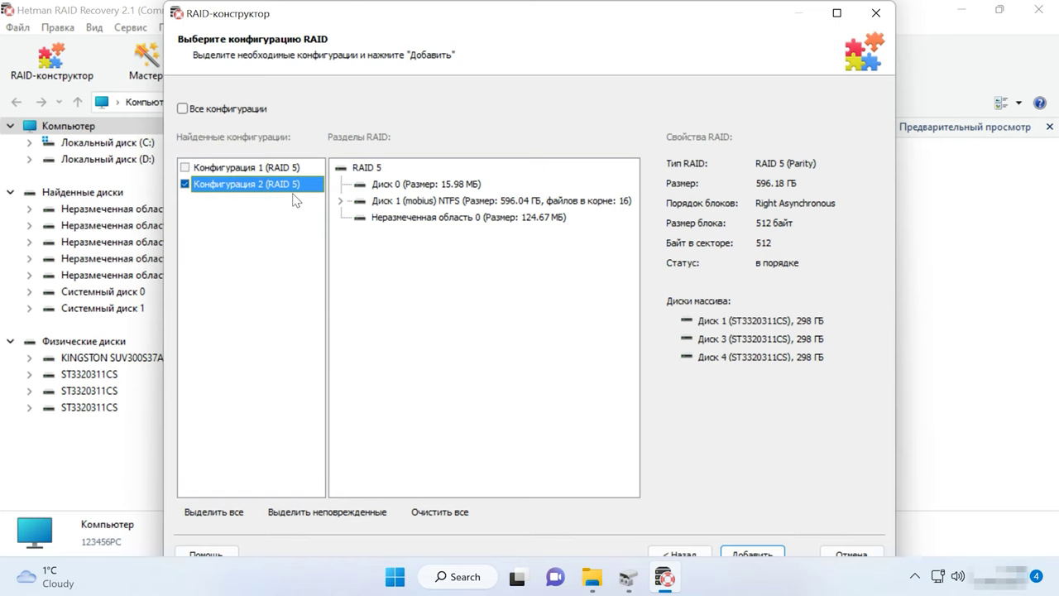
{"action": "left_click", "coordinate": [772, 553]}
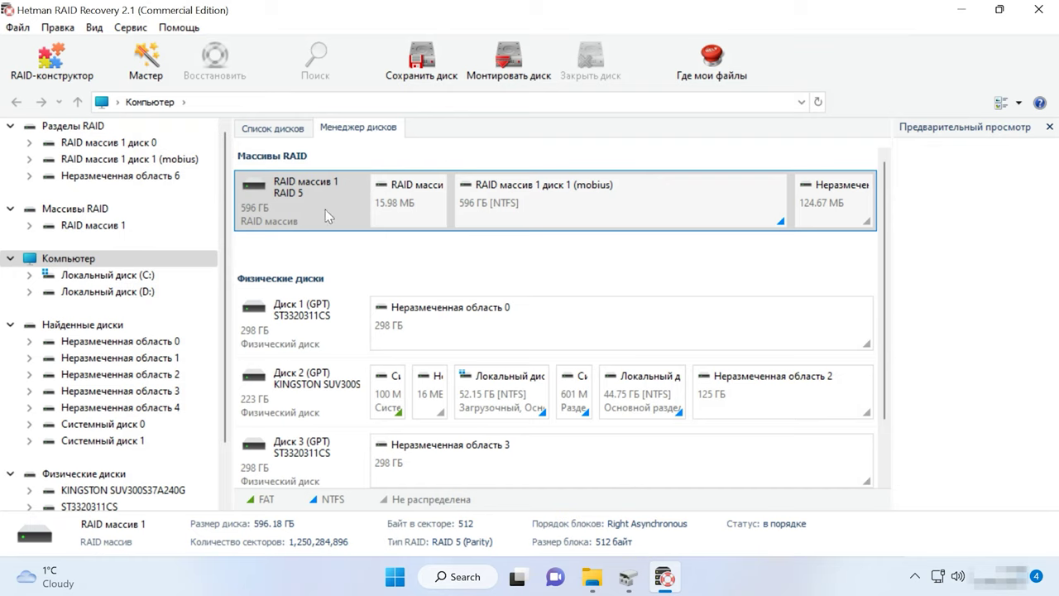
Run a quick scan (Быстрое сканирование) of the reconstructed array's mobius partition and finish the wizard to list its files
{"action": "left_click", "coordinate": [608, 207]}
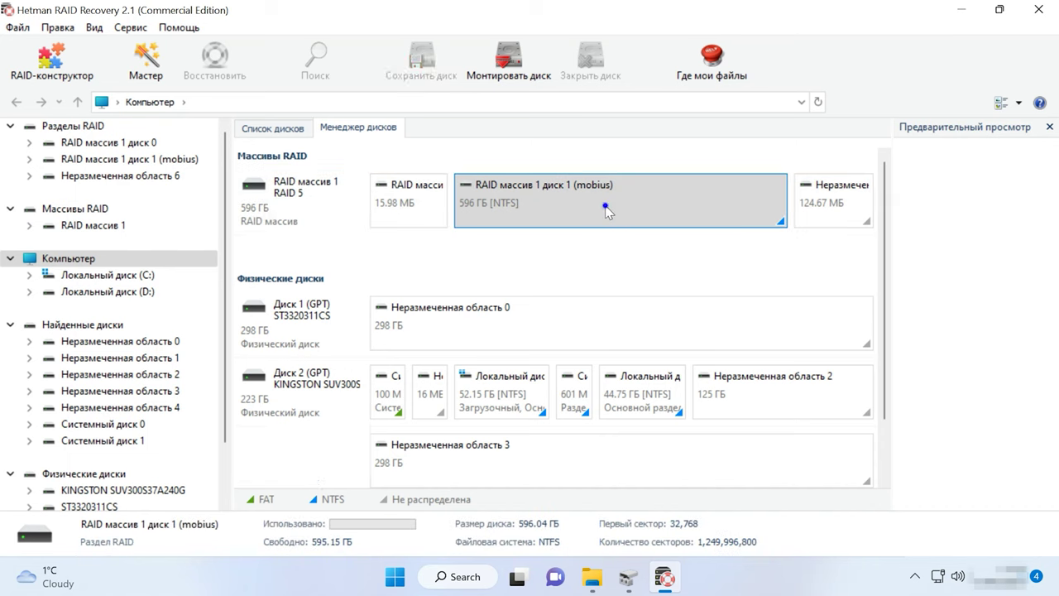
{"action": "right_click", "coordinate": [608, 208]}
{"action": "left_click", "coordinate": [692, 217]}
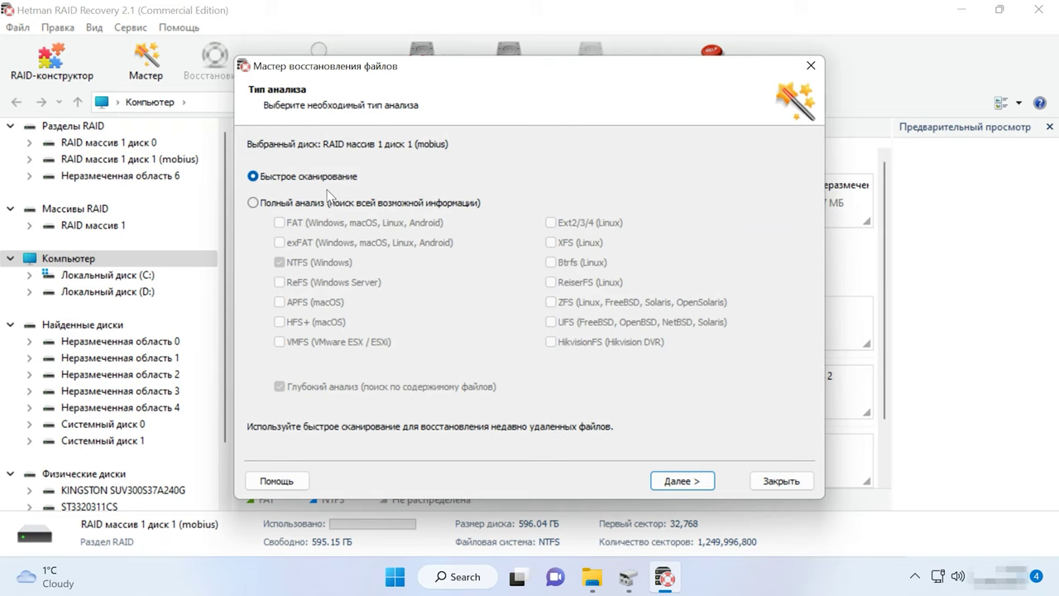
{"action": "left_click", "coordinate": [682, 481]}
{"action": "left_click", "coordinate": [682, 481]}
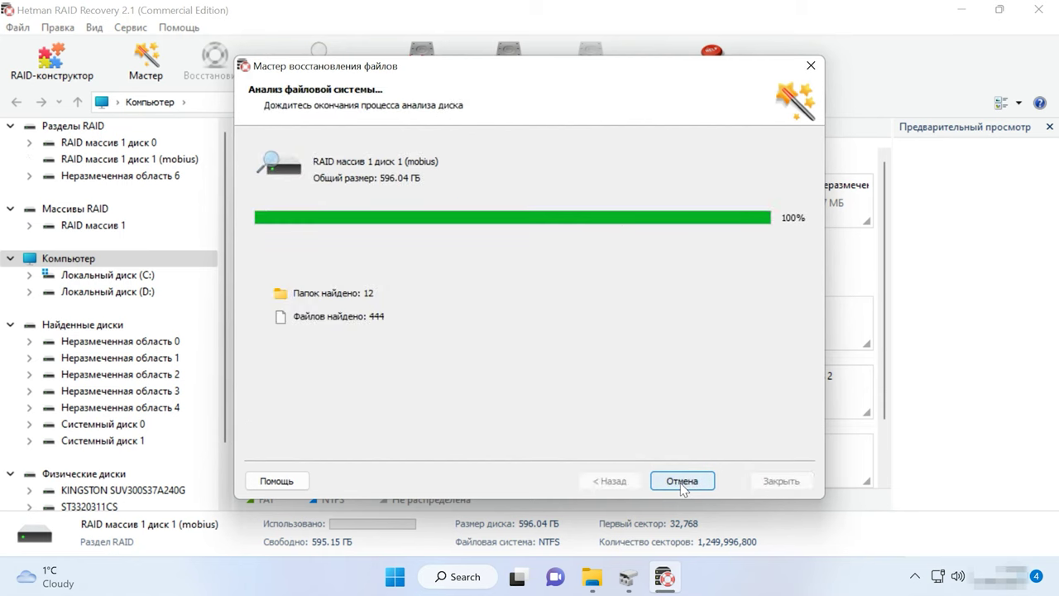
{"action": "left_click", "coordinate": [682, 485]}
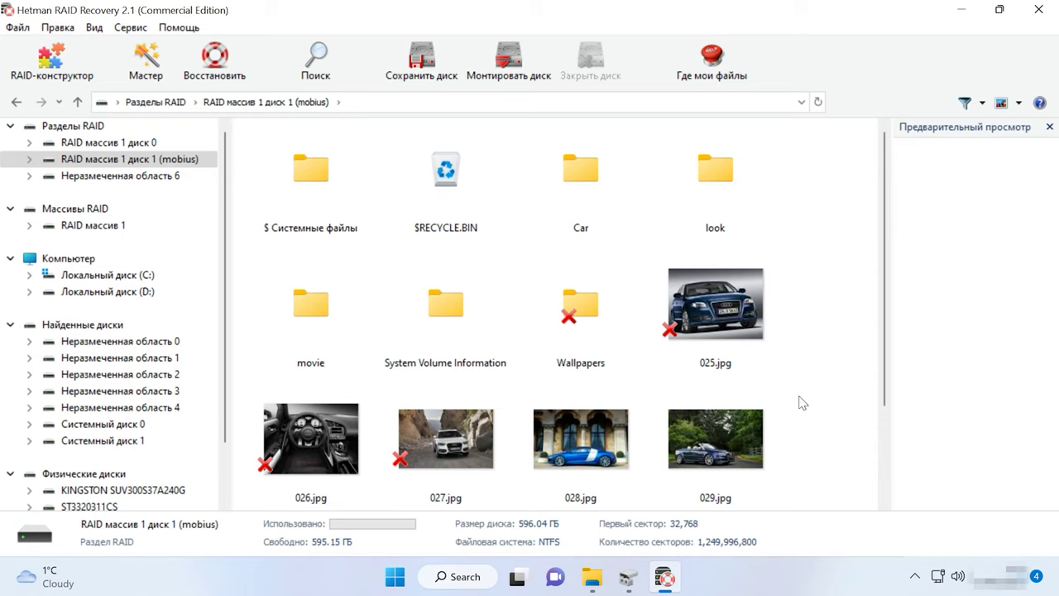
Preview the deleted files 025.jpg and External Hard Disk.docx on the mobius partition
{"action": "left_click", "coordinate": [713, 329]}
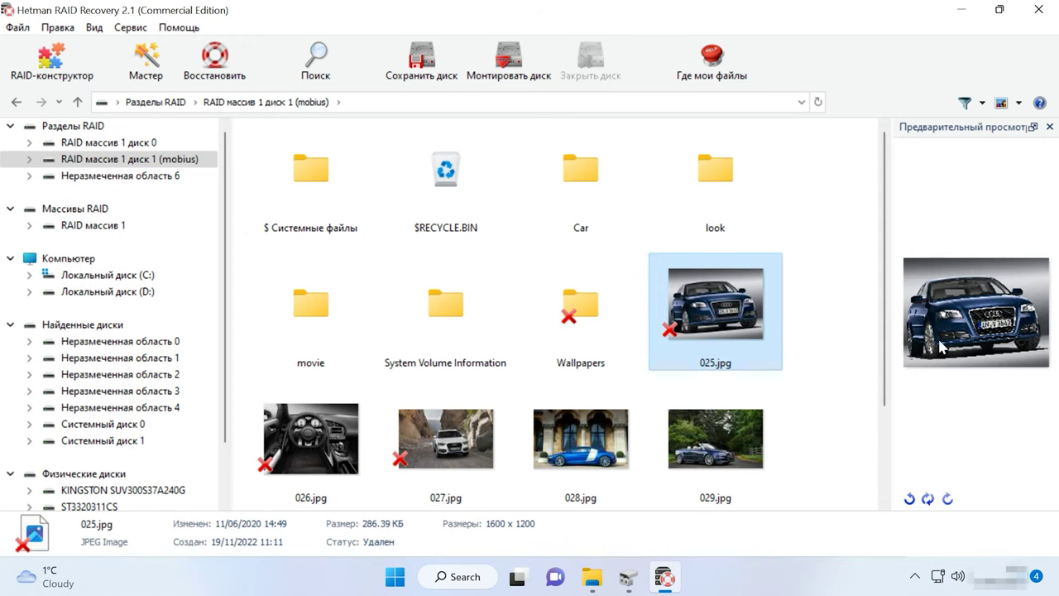
{"action": "left_click_drag", "start_coordinate": [882, 359], "coordinate": [880, 475]}
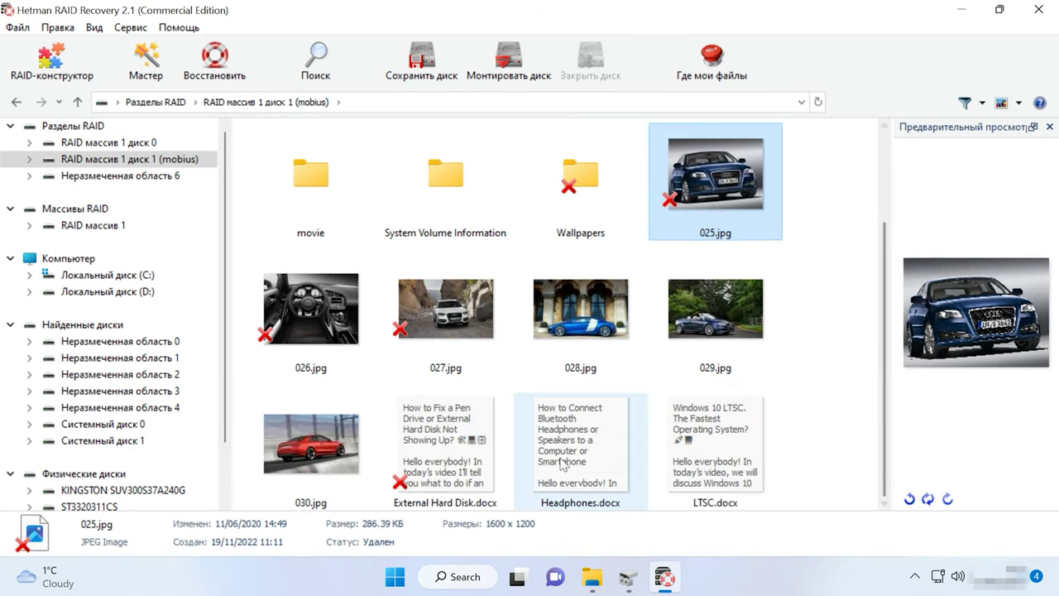
{"action": "left_click", "coordinate": [445, 446]}
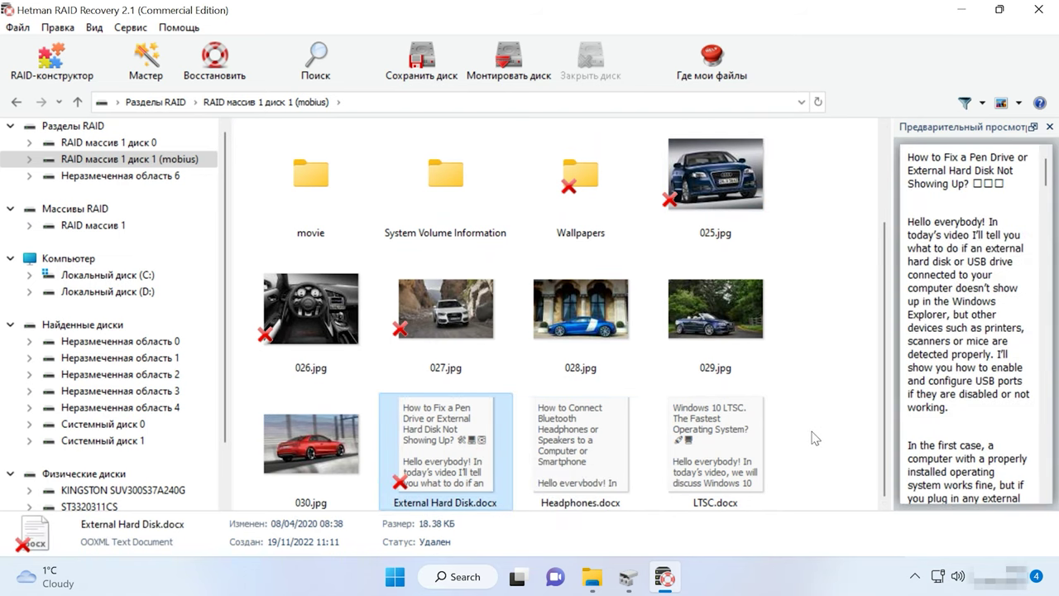
Select the deleted Wallpapers folder, 025.jpg, 026.jpg, 027.jpg and External Hard Disk.docx together for recovery
{"action": "scroll", "coordinate": [794, 425], "scroll_direction": "up", "scroll_amount": 2}
{"action": "left_click", "coordinate": [604, 330]}
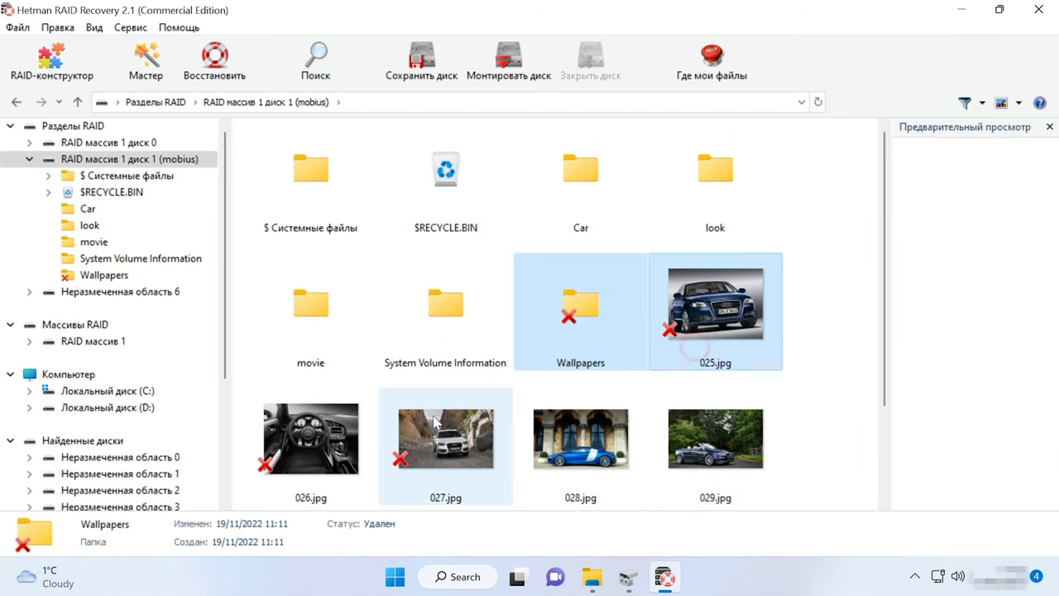
{"action": "left_click", "coordinate": [310, 439], "text": "ctrl"}
{"action": "left_click", "coordinate": [436, 455], "text": "ctrl"}
{"action": "scroll", "coordinate": [436, 459], "scroll_direction": "down", "scroll_amount": 1}
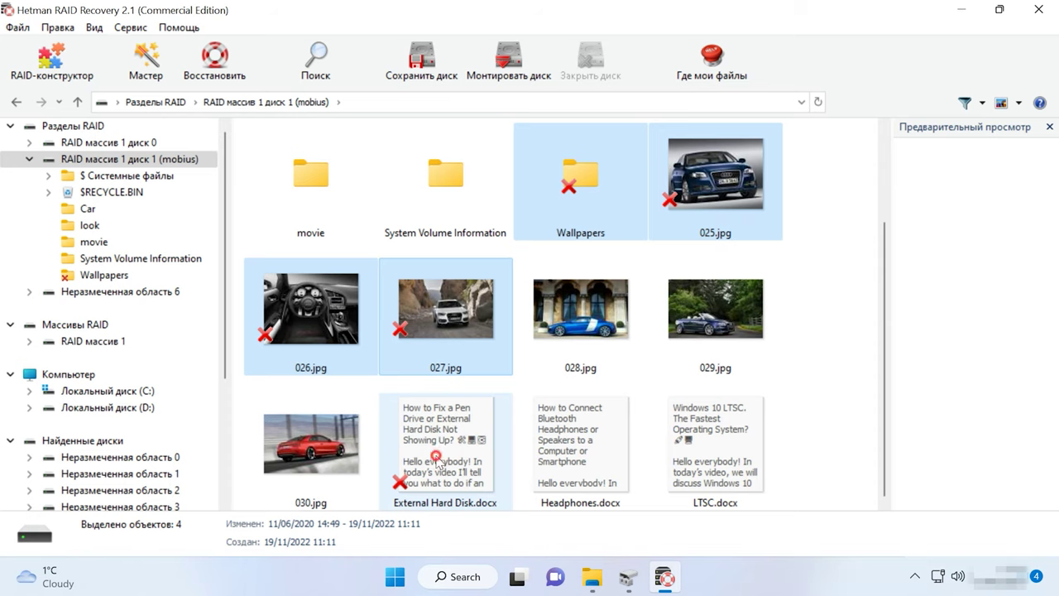
{"action": "left_click", "coordinate": [436, 457], "text": "ctrl"}
{"action": "scroll", "coordinate": [438, 459], "scroll_direction": "up", "scroll_amount": 1}
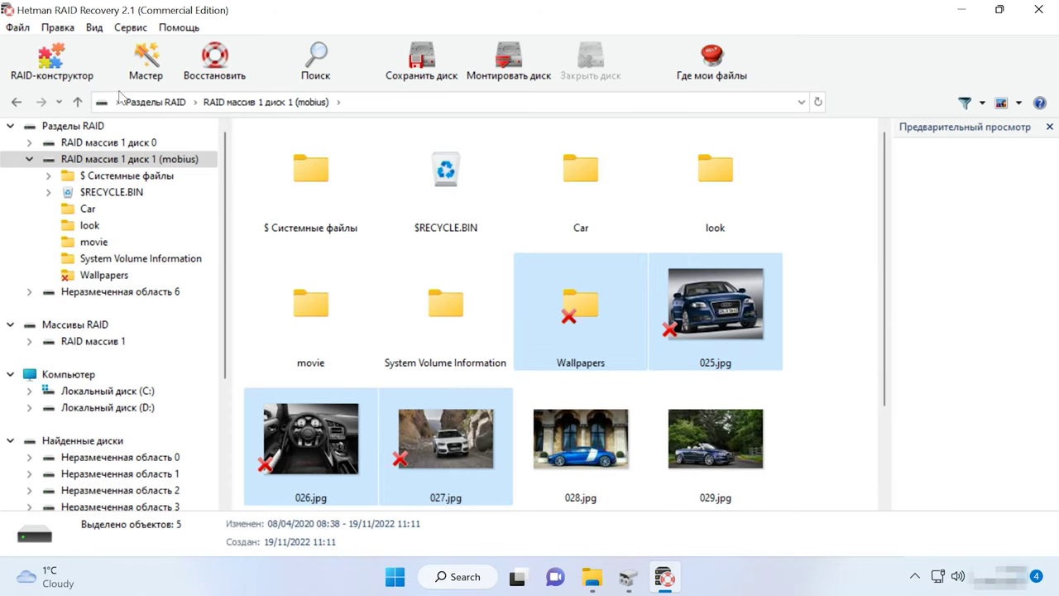
Recover the selected items by saving to hard disk (Сохранение на жесткий диск) in C:\30\ and finish the wizard
{"action": "left_click", "coordinate": [217, 76]}
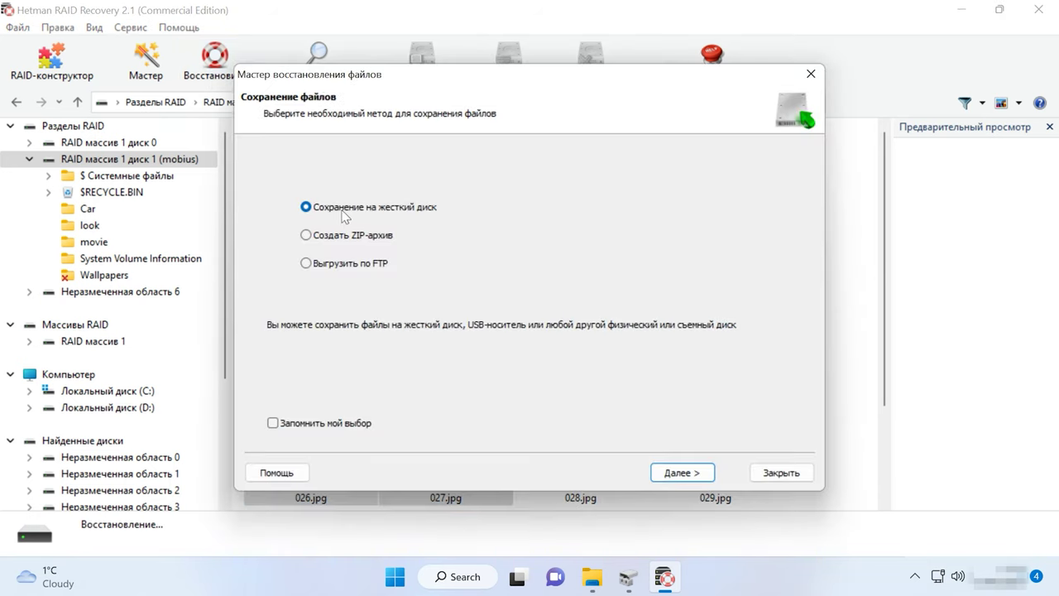
{"action": "left_click", "coordinate": [659, 471]}
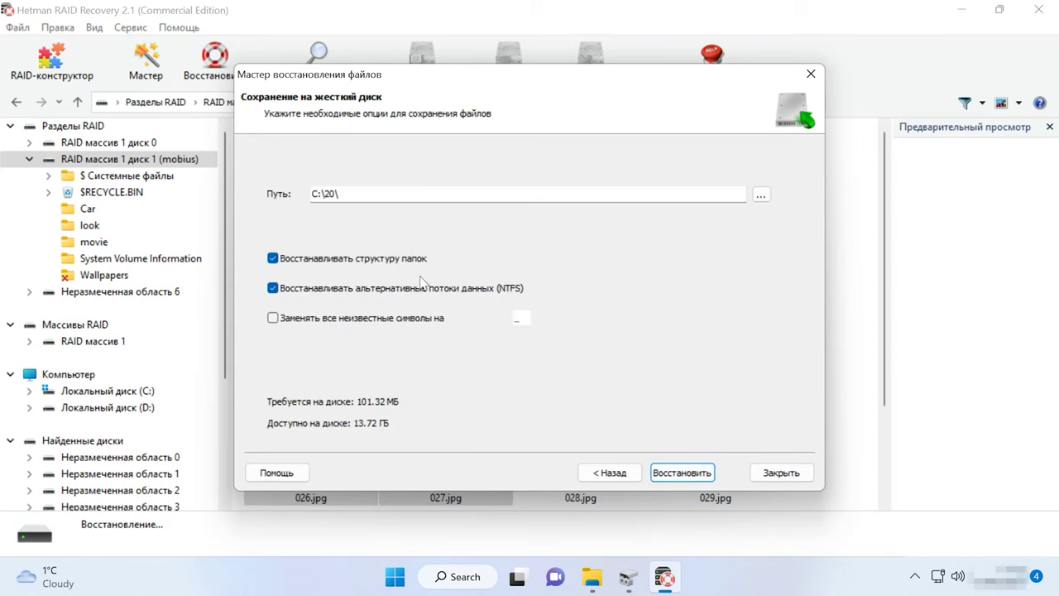
{"action": "double_click", "coordinate": [331, 193]}
{"action": "type", "text": "30"}
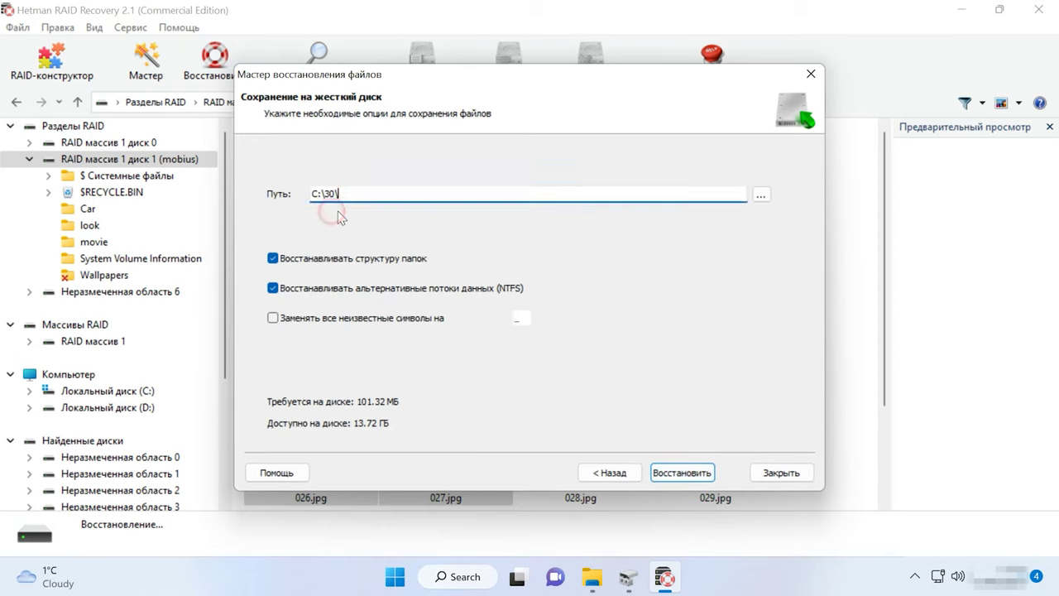
{"action": "left_click", "coordinate": [684, 479]}
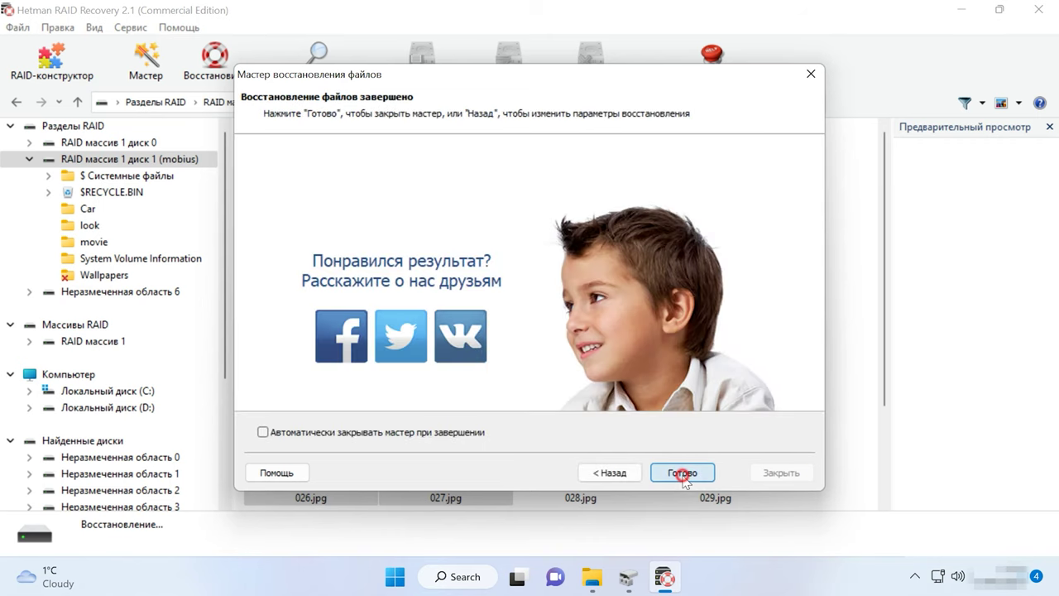
{"action": "left_click", "coordinate": [683, 472]}
Switch to File Explorer and check the recovered items in C:\30, including the images in the Wallpapers folder
{"action": "left_click", "coordinate": [591, 576]}
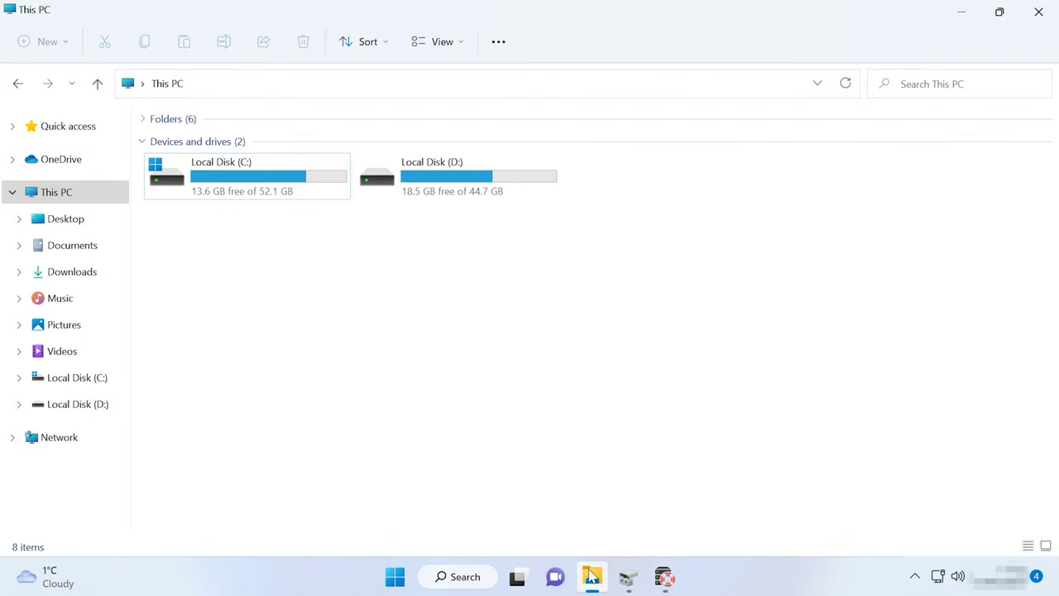
{"action": "double_click", "coordinate": [247, 192]}
{"action": "left_click", "coordinate": [170, 224]}
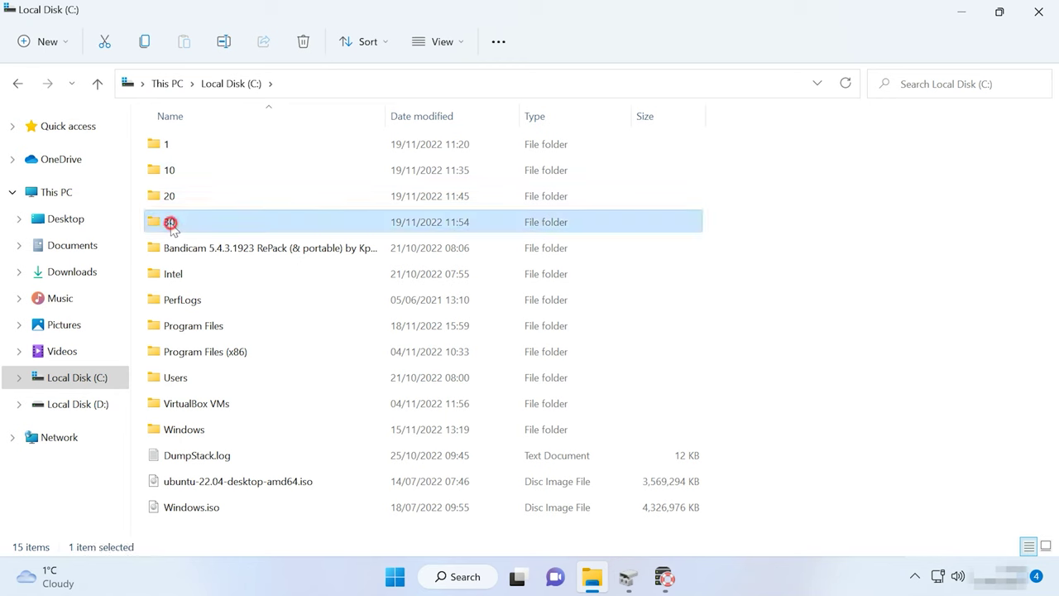
{"action": "double_click", "coordinate": [171, 223]}
{"action": "left_click", "coordinate": [260, 201]}
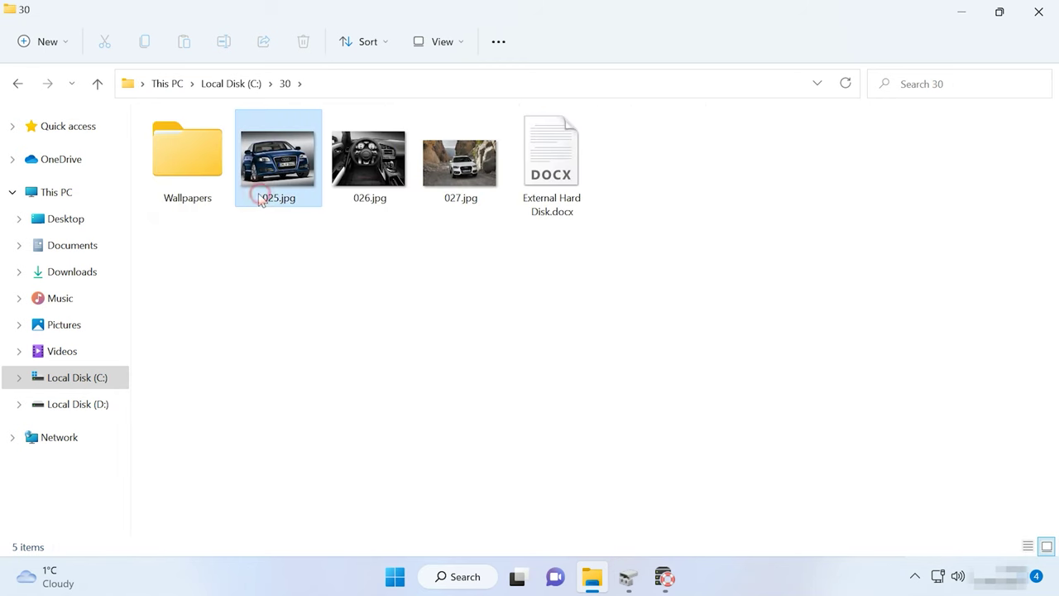
{"action": "double_click", "coordinate": [213, 190]}
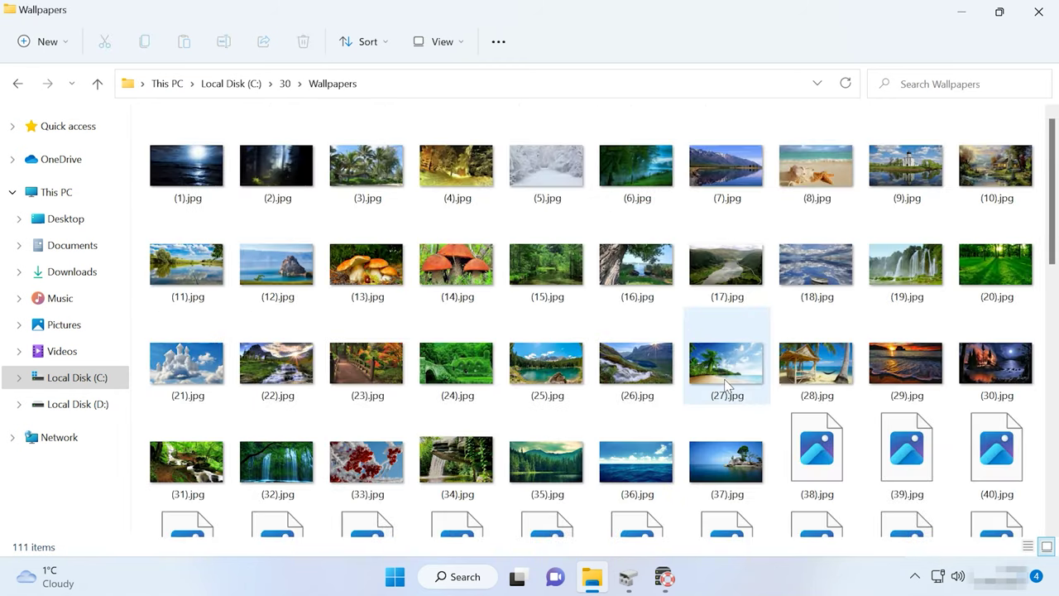